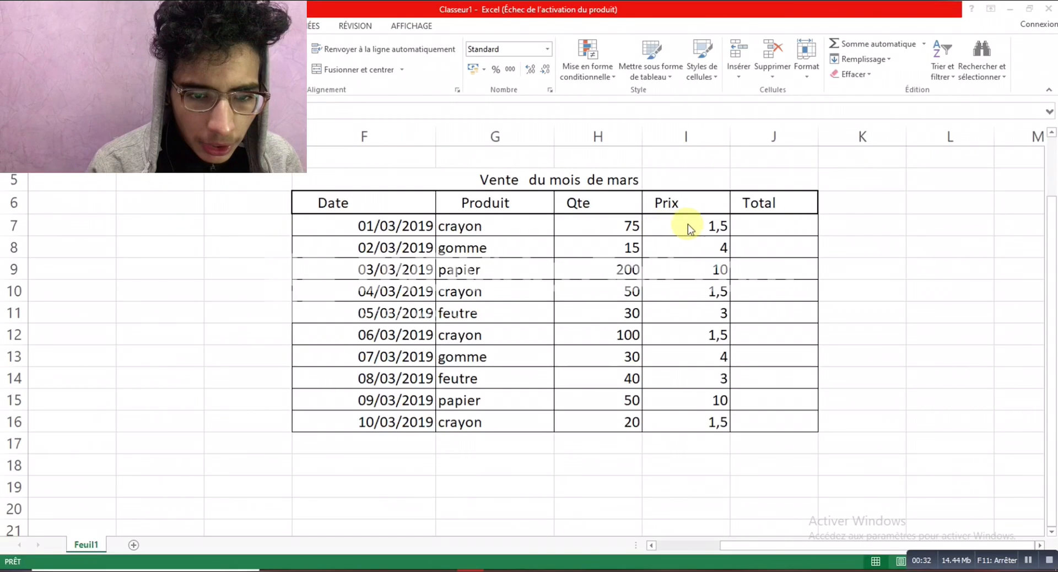
Step: Calculate the first crayon sale's total in J7 by multiplying quantity by price with =H7*I7
left_click(779, 226)
left_click(779, 226)
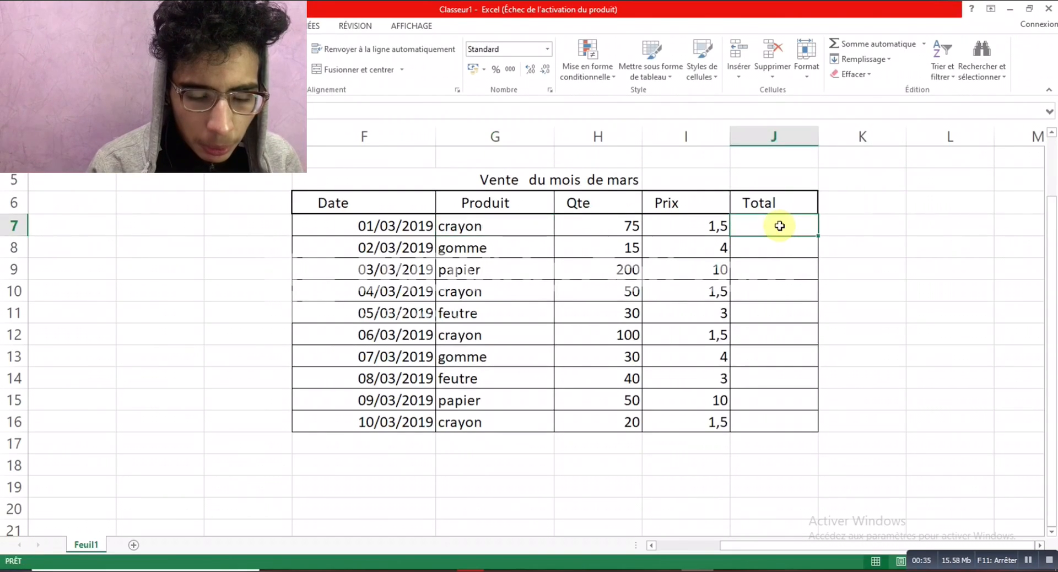
type("=")
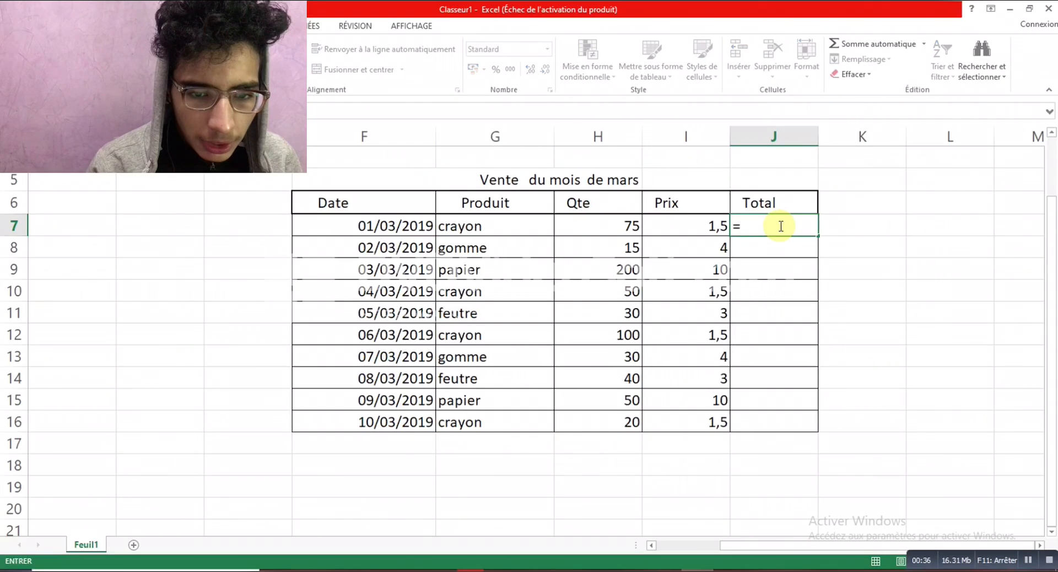
left_click(600, 226)
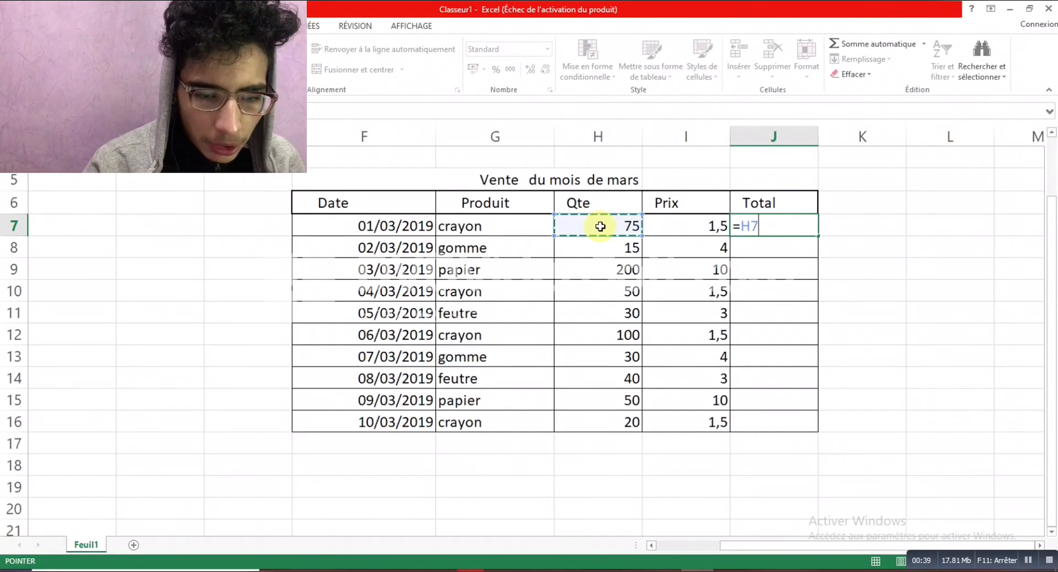
type("*")
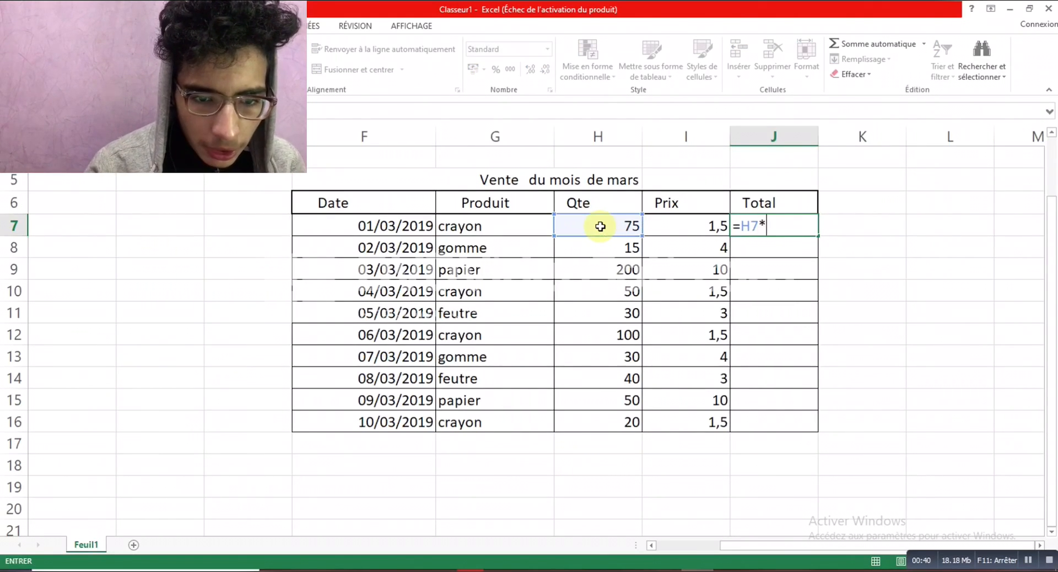
left_click(672, 222)
key("Return")
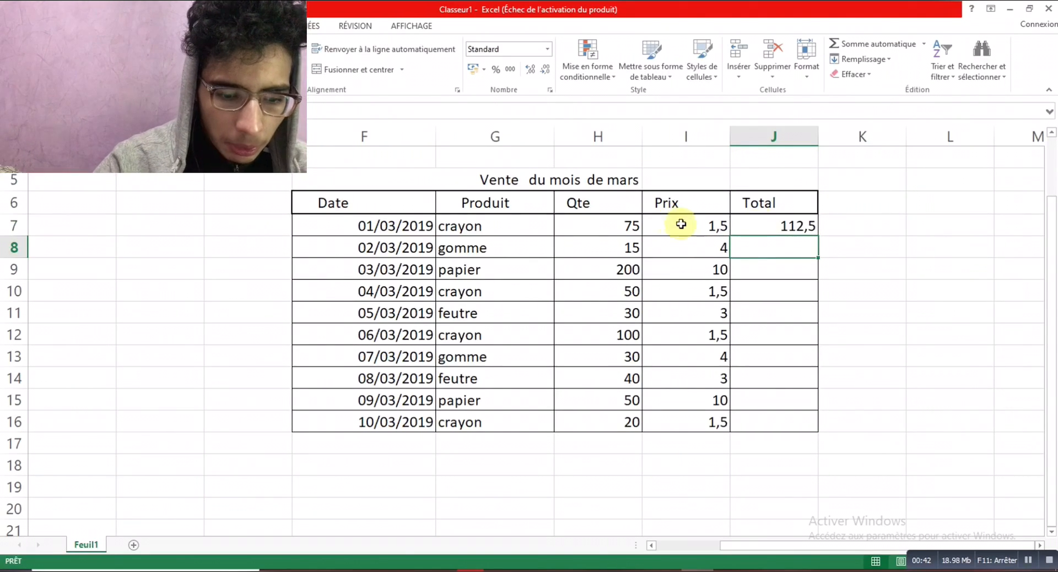
Step: Try to replace the multiplication in J7 with the PRODUIT function
double_click(798, 225)
key("BackSpace")
key("BackSpace")
key("BackSpace")
key("BackSpace")
key("BackSpace")
type("p")
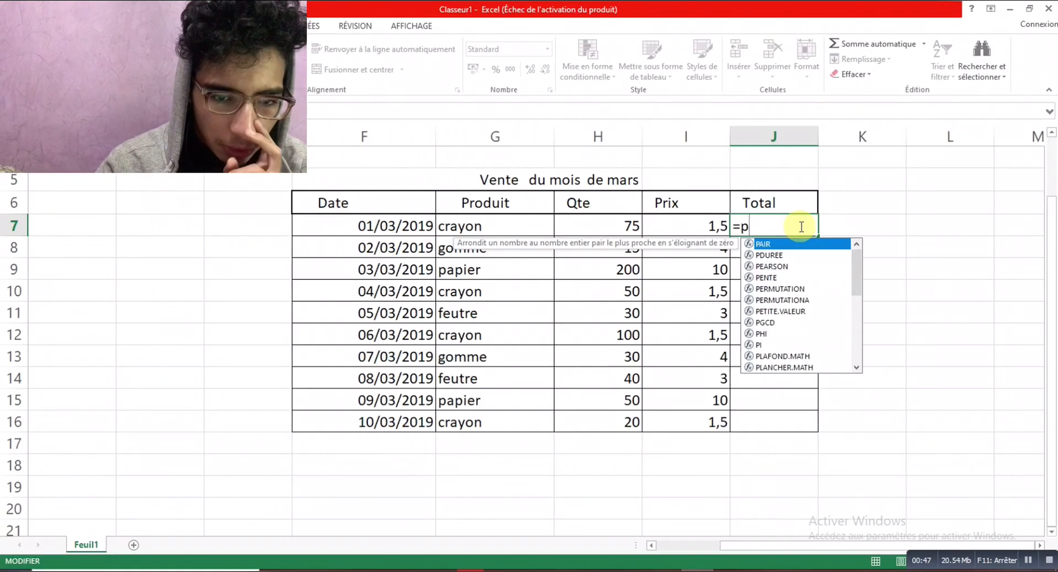
type("ro")
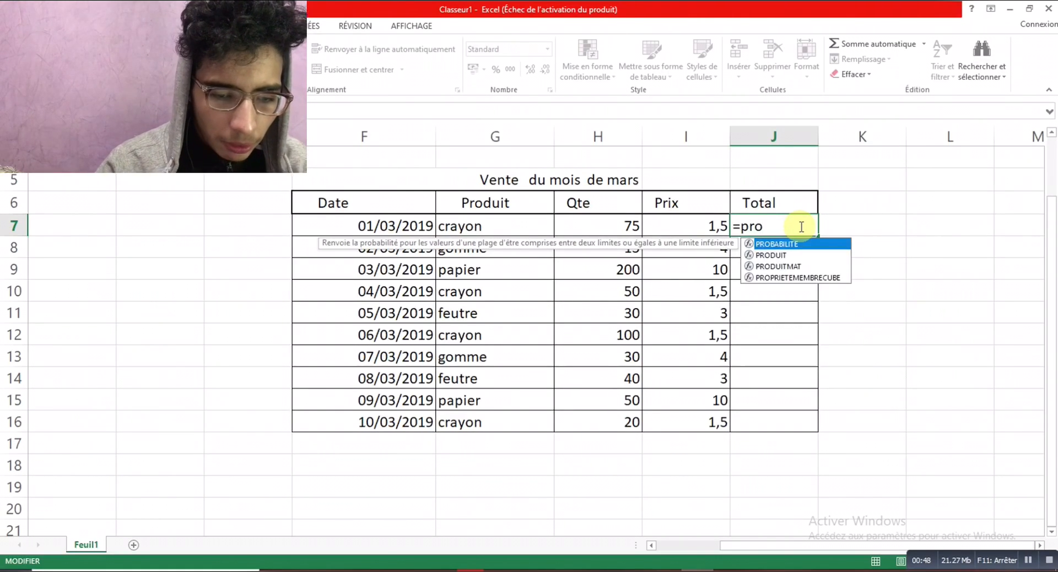
key("Down")
key("Return")
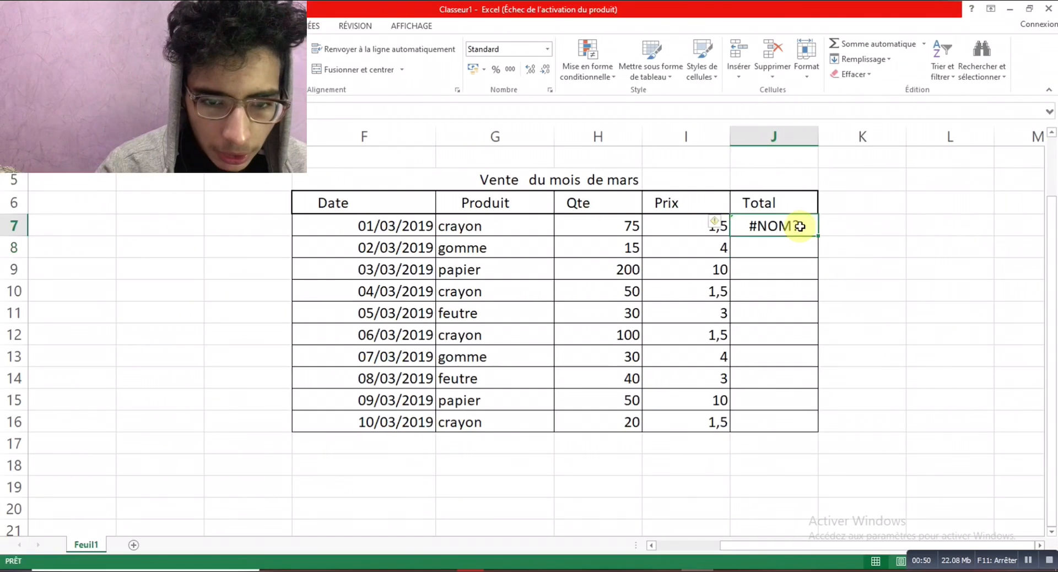
Step: Replace the content of J7 with the formula =H7*I7
double_click(801, 226)
key("BackSpace")
key("BackSpace")
key("BackSpace")
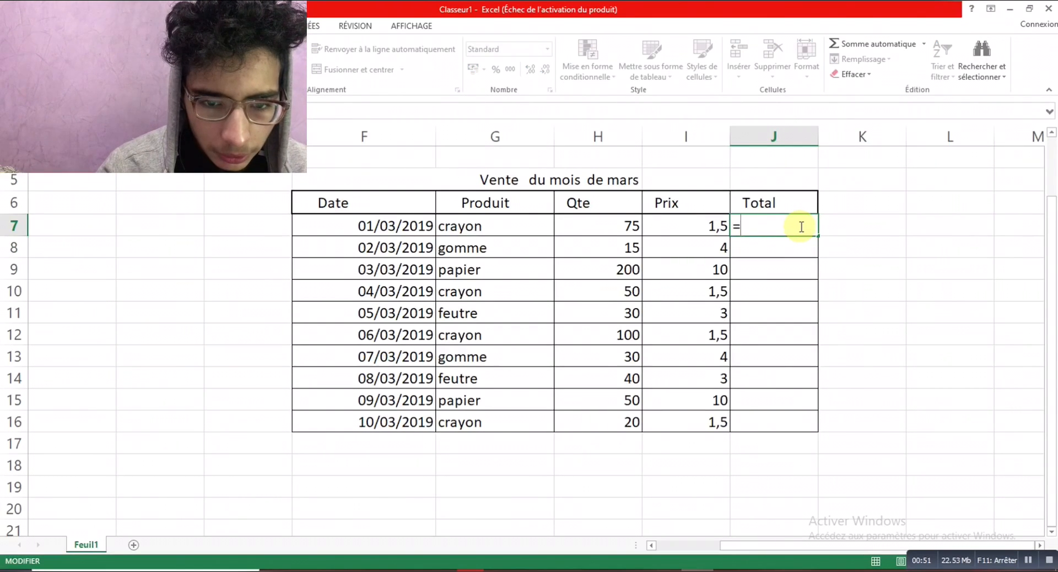
left_click(620, 226)
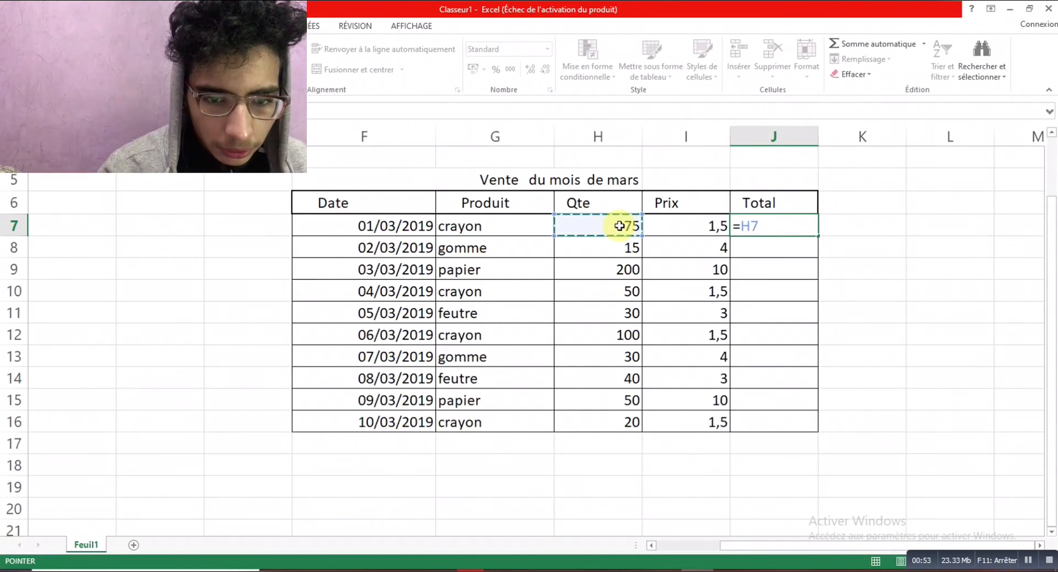
type("*")
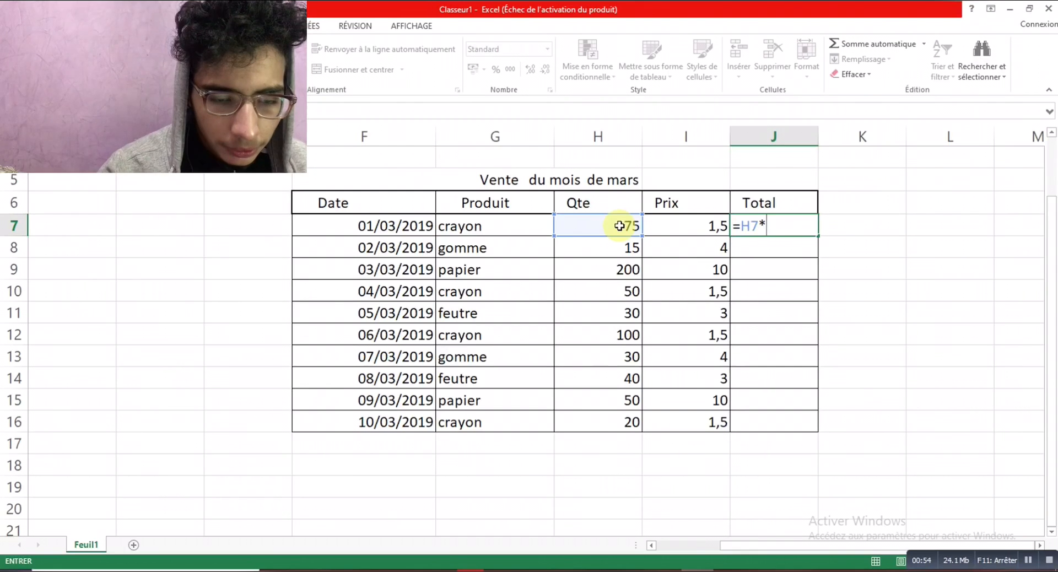
left_click(671, 223)
key("Return")
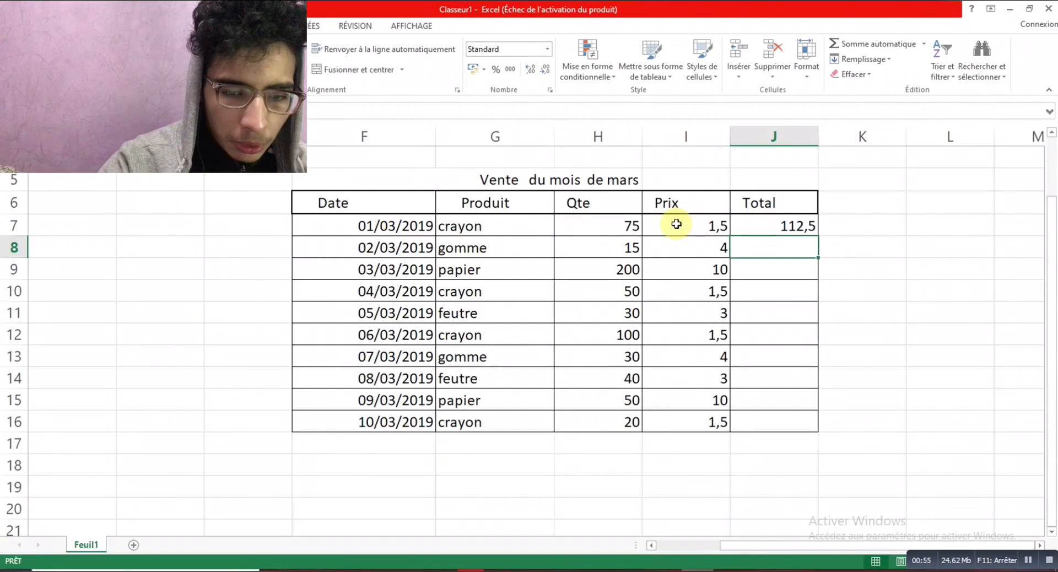
Step: Fill the total formula from J7 down to J16 for all the sales rows
left_click(814, 227)
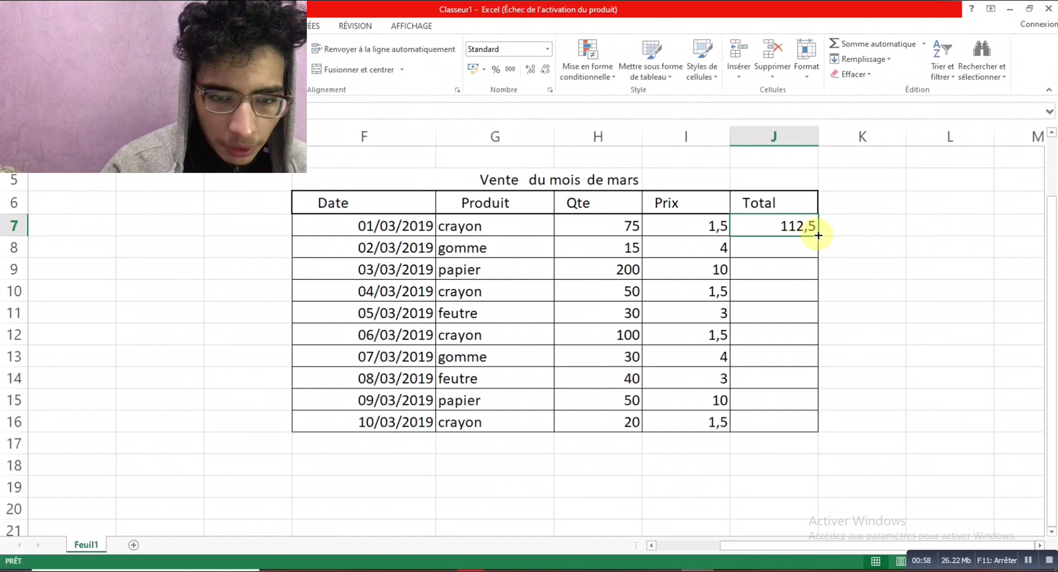
left_click_drag(819, 239, 812, 425)
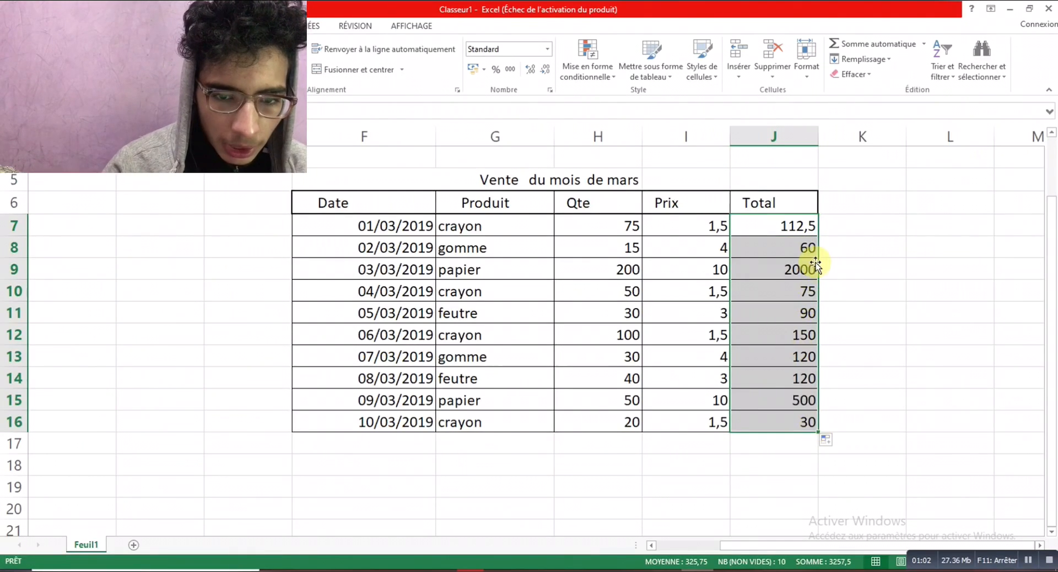
left_click(606, 496)
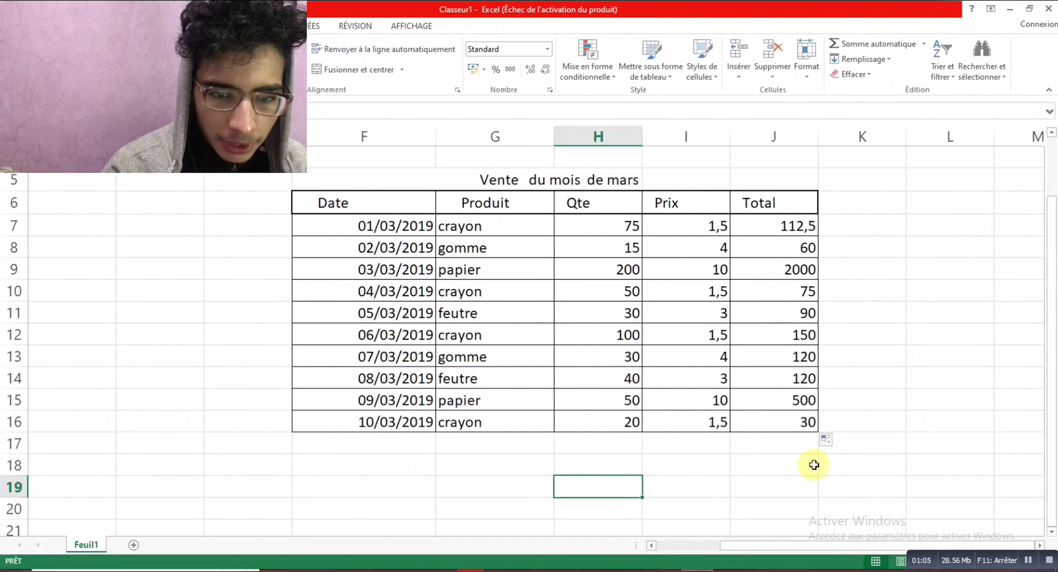
left_click(531, 445)
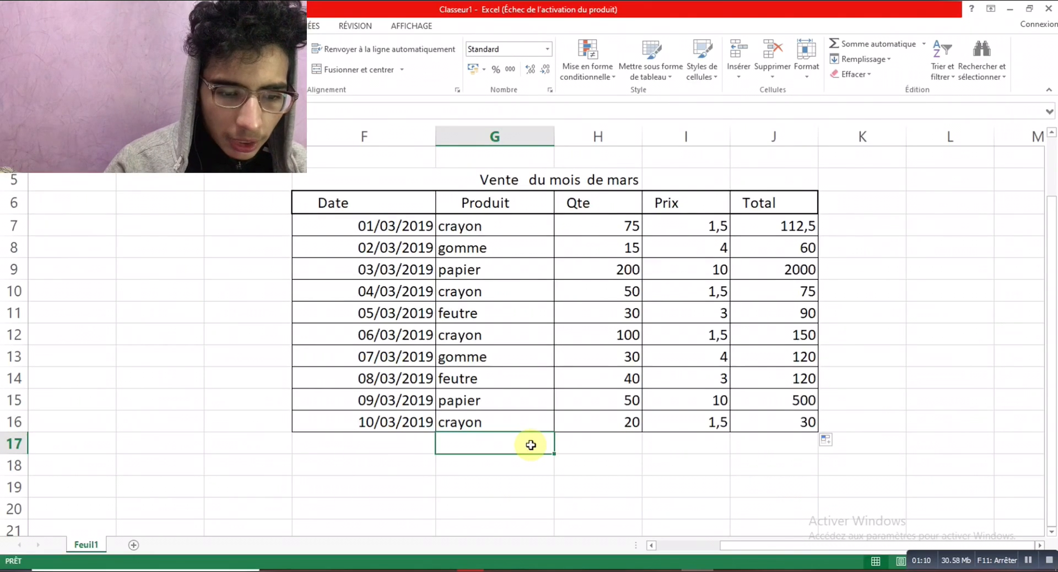
left_click(520, 230)
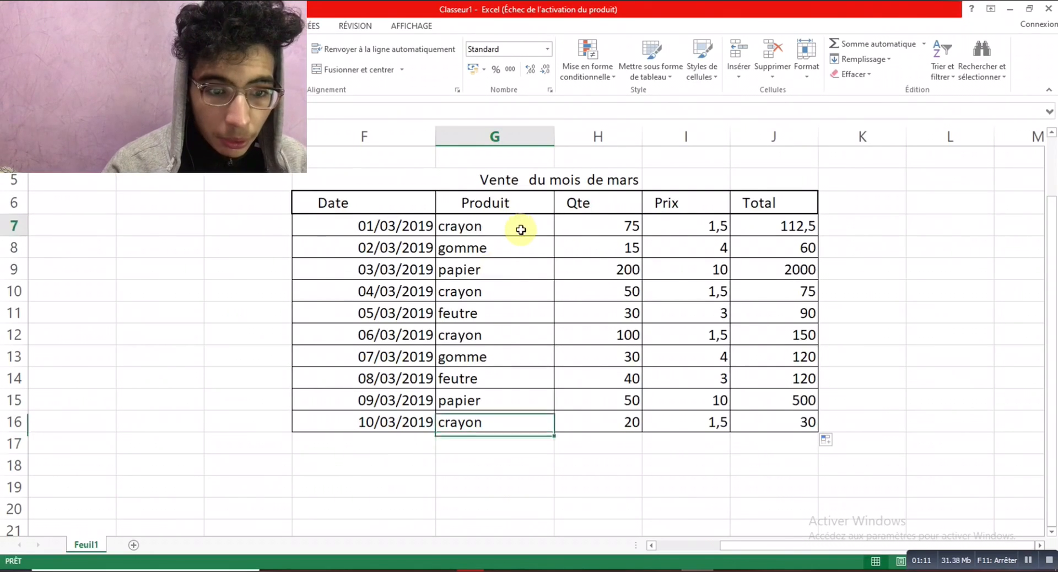
left_click(509, 317)
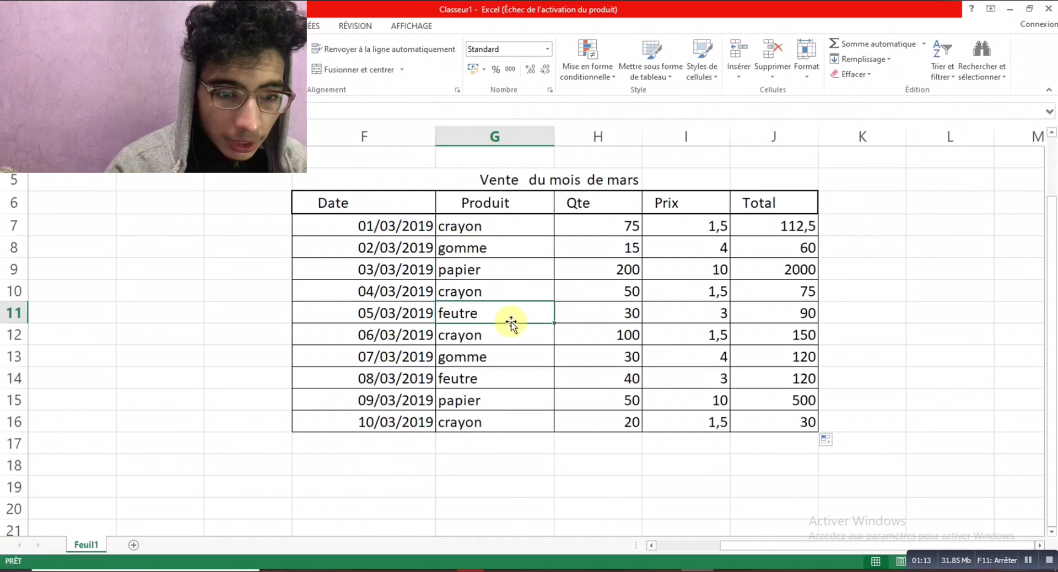
left_click(527, 228)
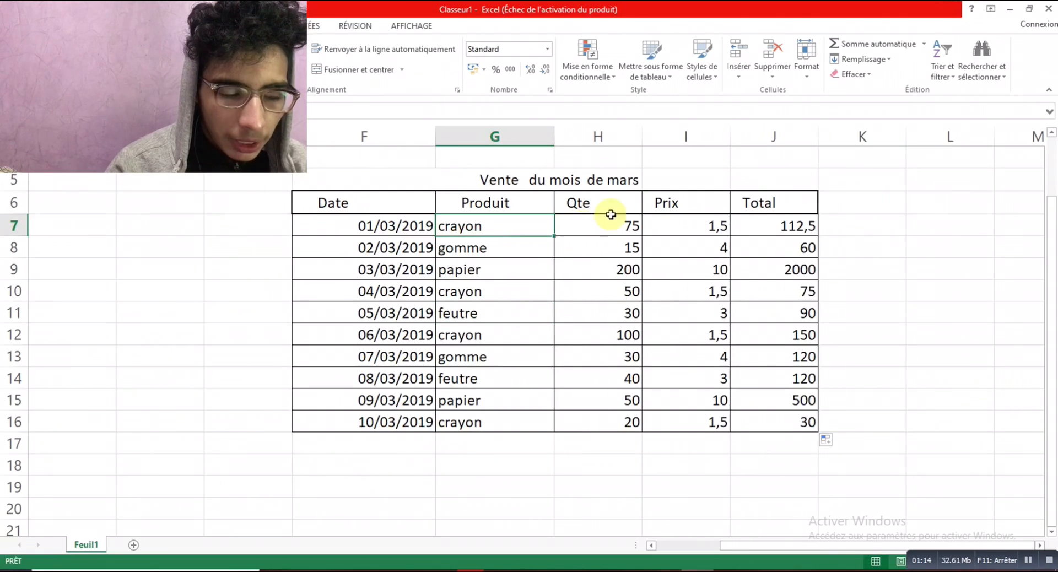
left_click(502, 373)
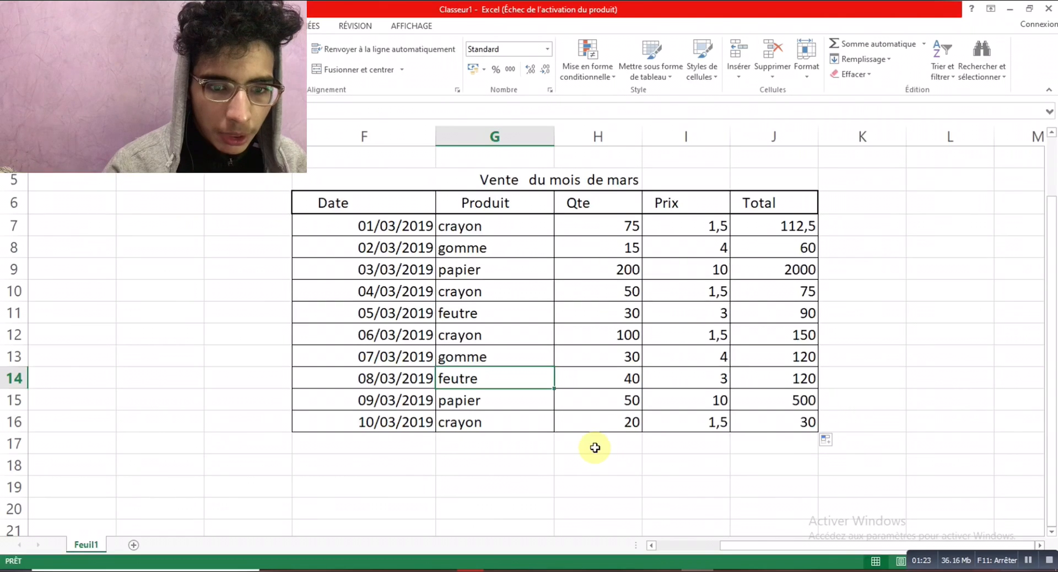
left_click(531, 226)
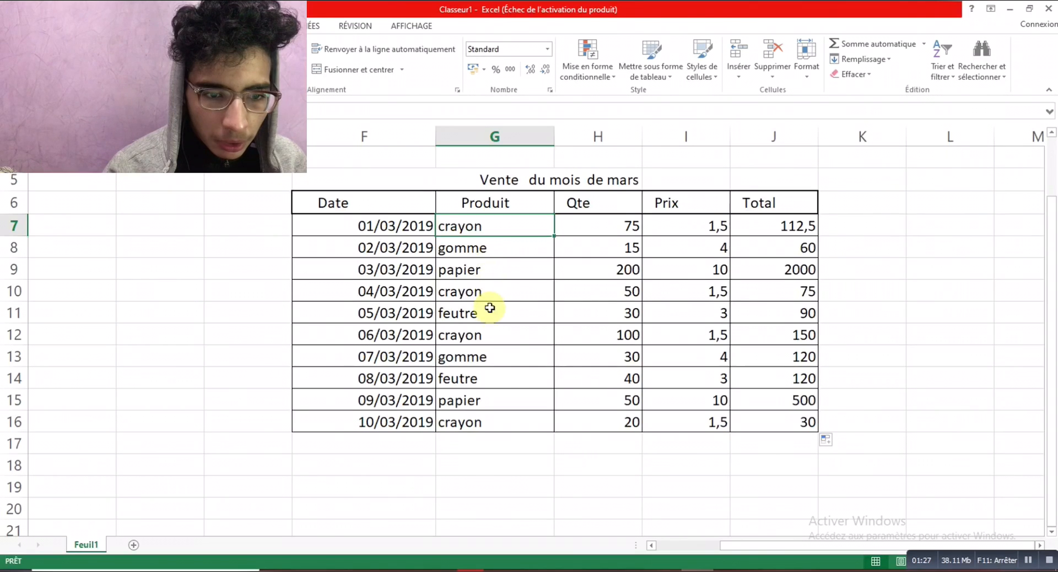
Step: Try to count the crayon sales in H18 with the formula =NB(G7;G10;G12;G16)
left_click(590, 471)
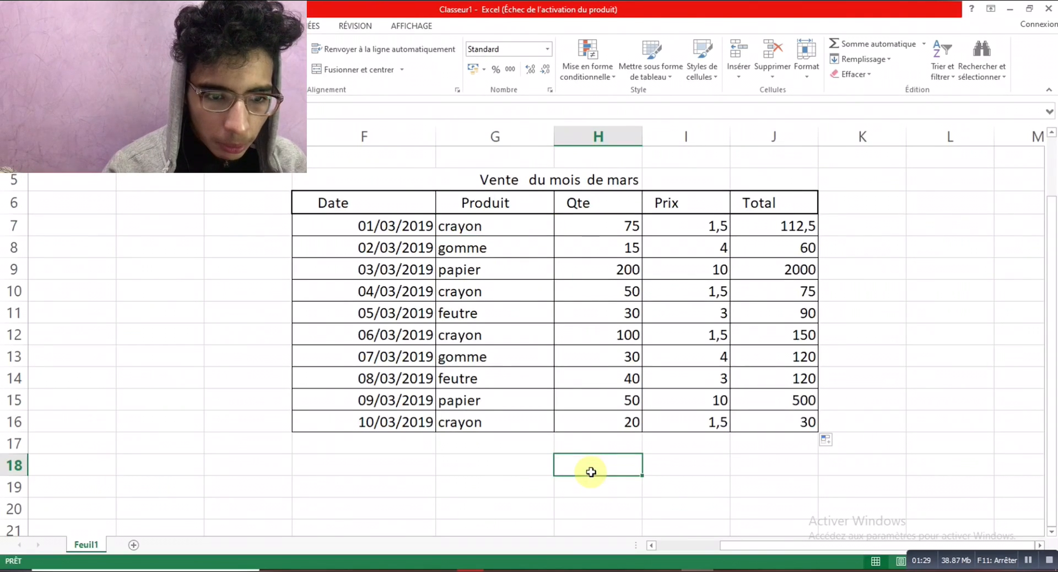
double_click(591, 472)
type("=")
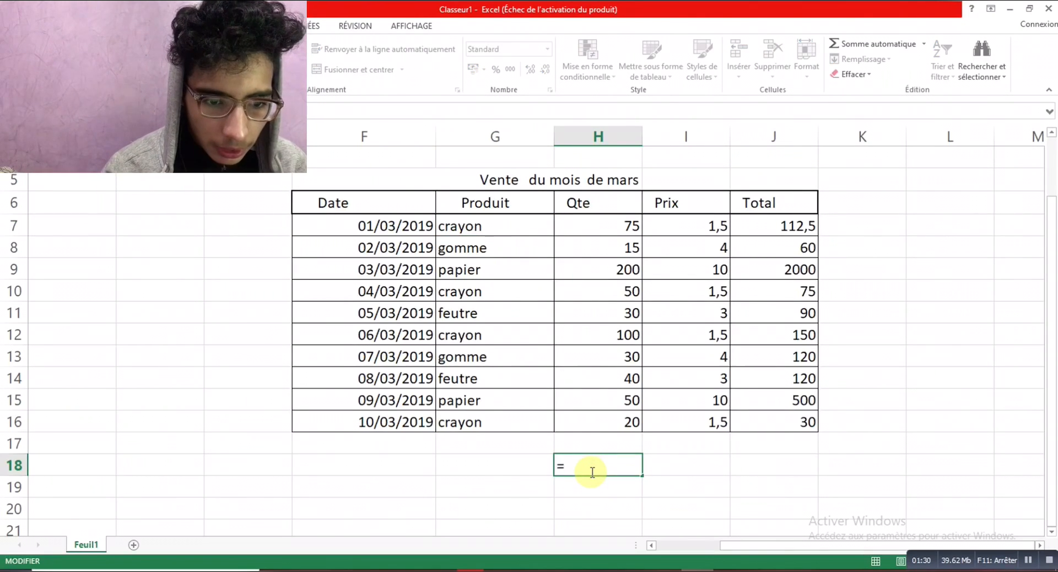
type("n")
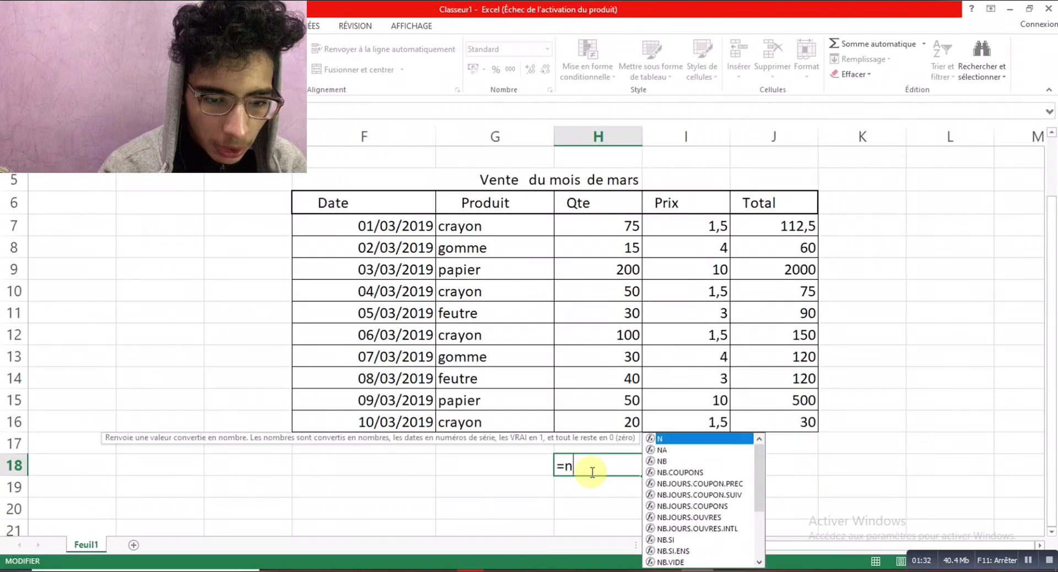
type("b(")
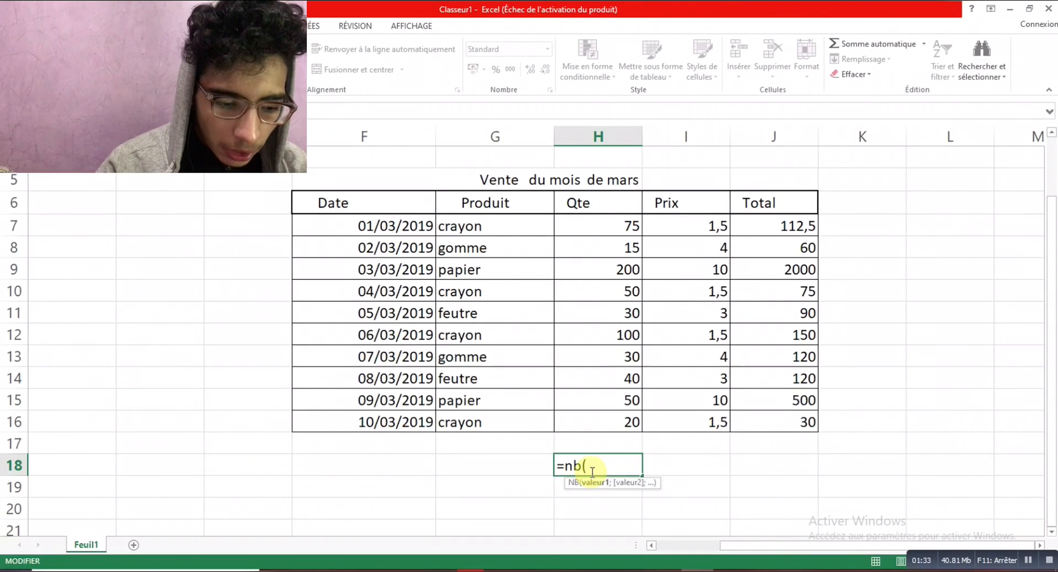
left_click(498, 227)
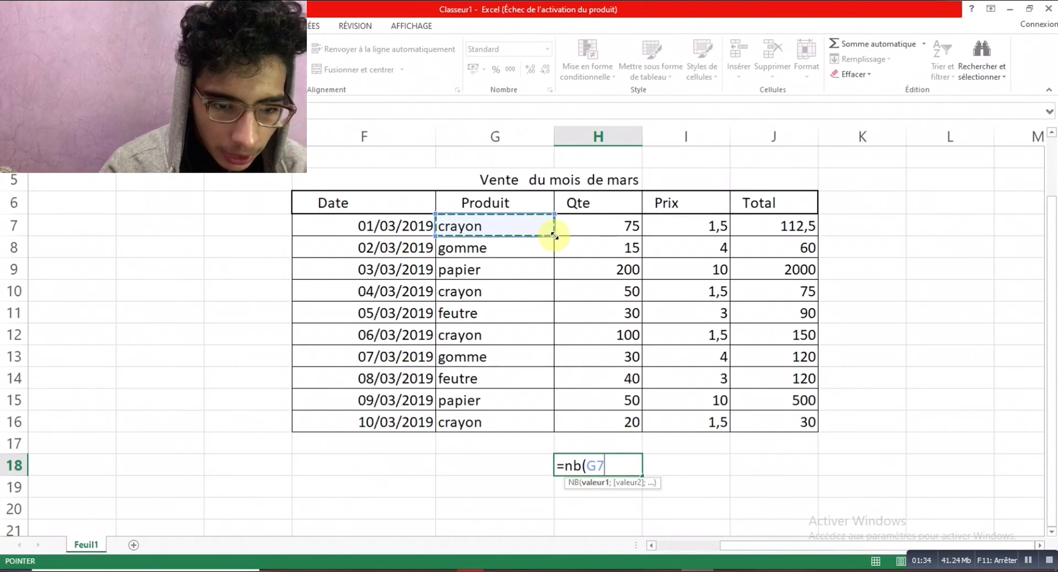
type(";")
left_click(513, 289)
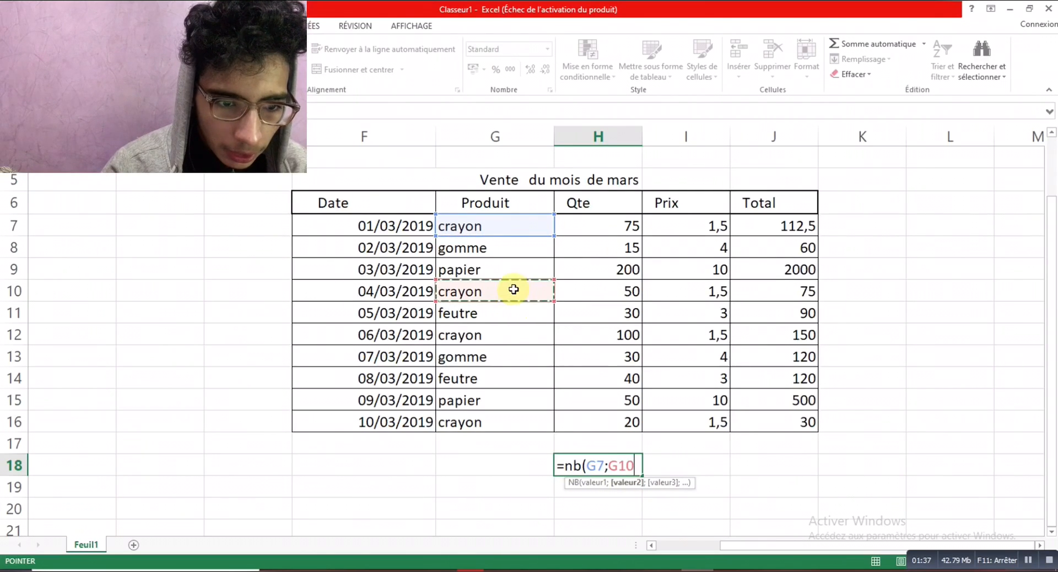
type(";")
left_click(502, 339)
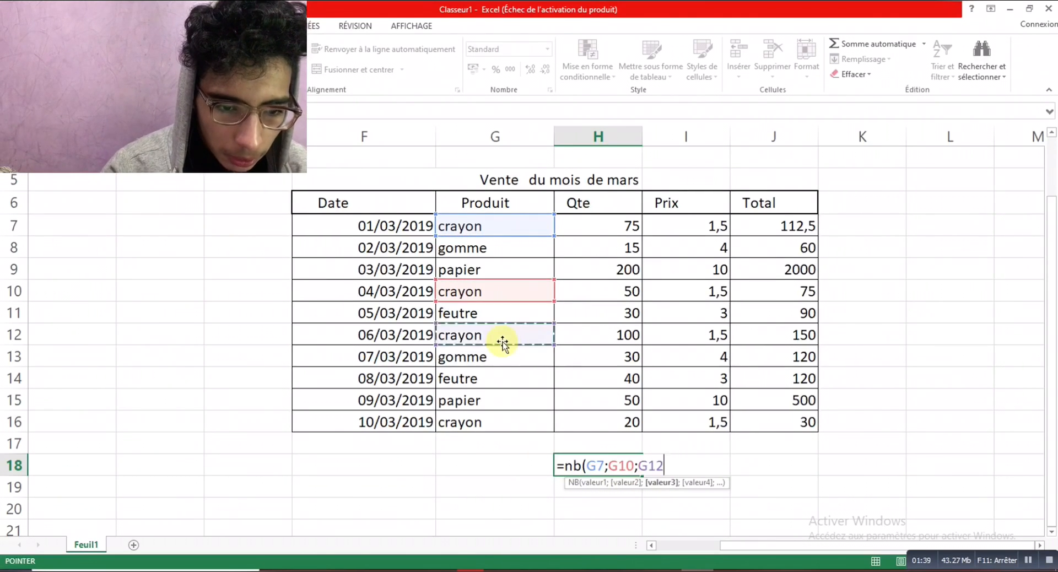
type(";")
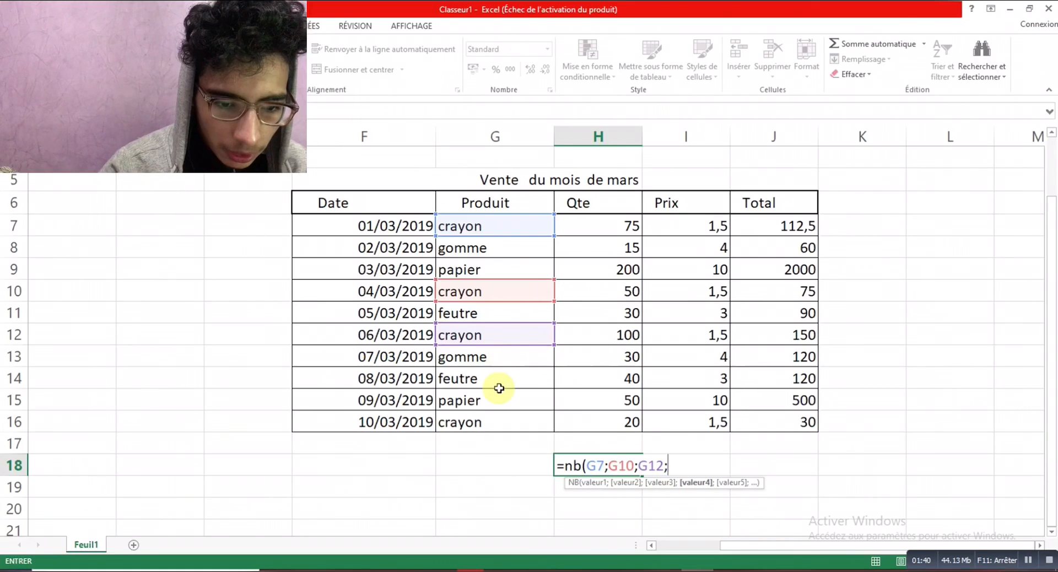
left_click(498, 430)
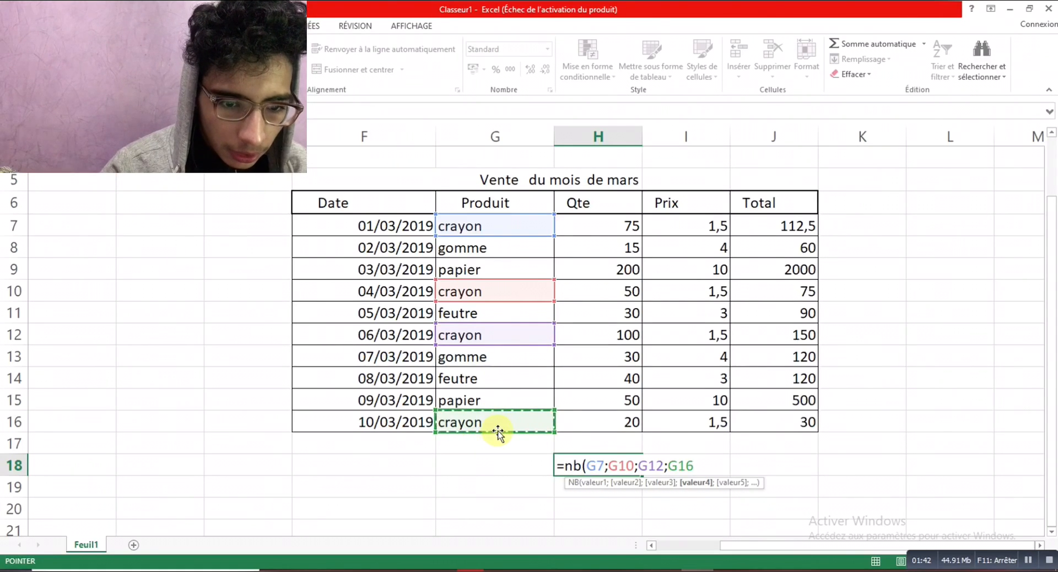
type(")")
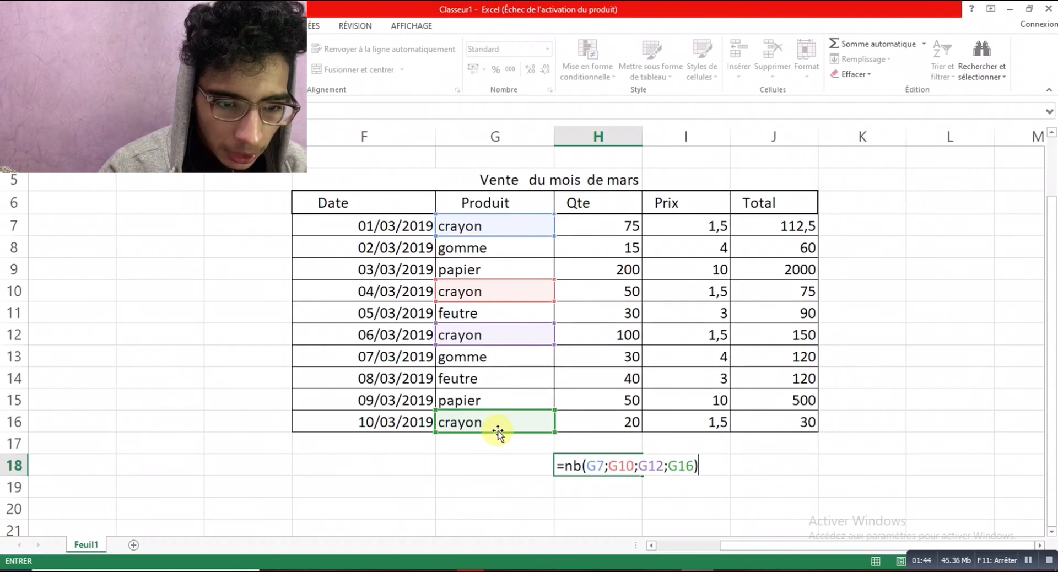
key("Return")
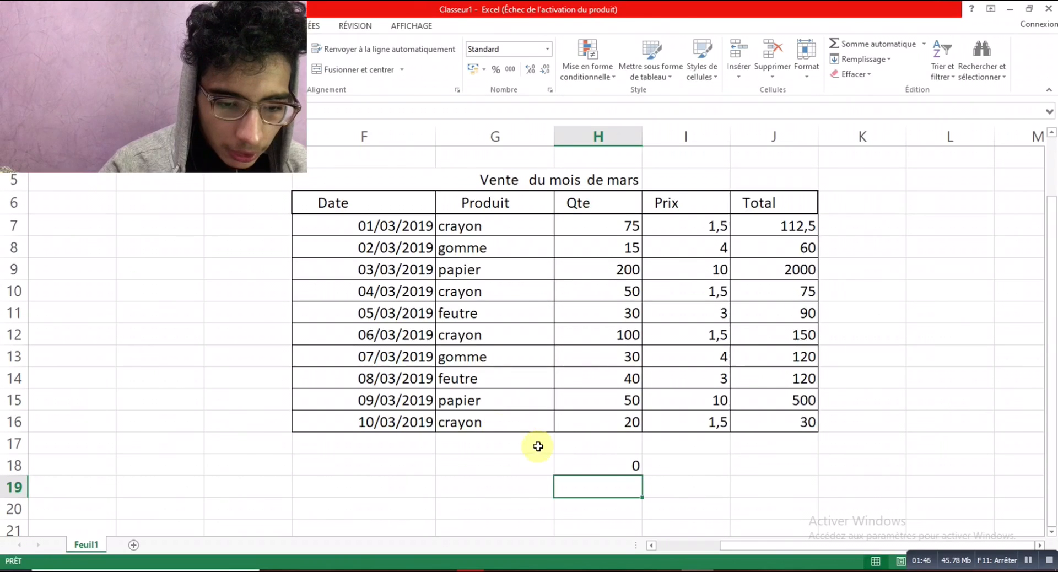
Step: Remove the old NB function and its arguments from H18 and begin an NB.SI formula there
double_click(613, 467)
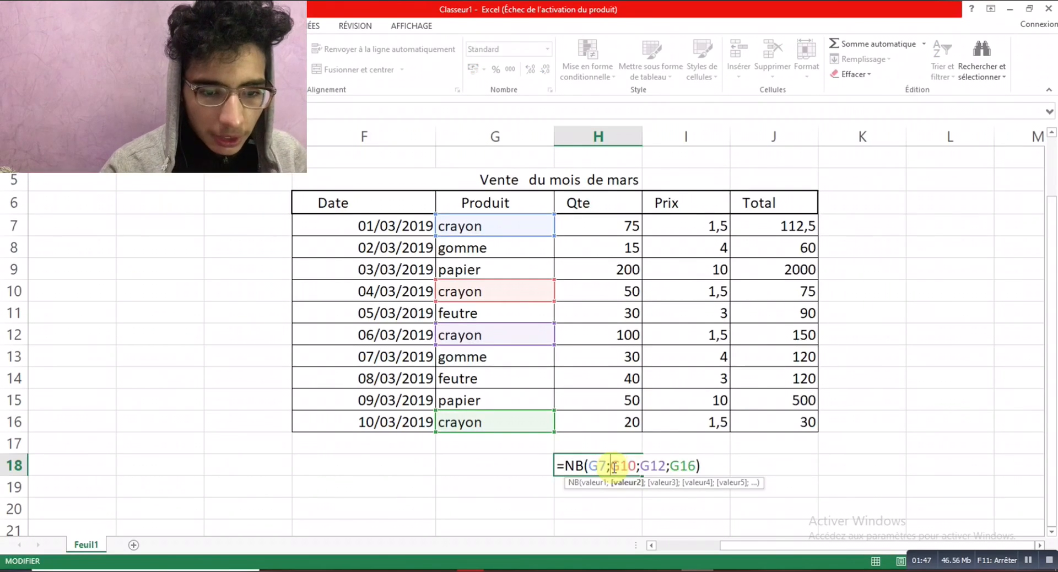
key("End")
key("BackSpace")
key("BackSpace")
key("BackSpace")
key("BackSpace")
key("BackSpace")
key("BackSpace")
key("BackSpace")
key("BackSpace")
key("BackSpace")
key("BackSpace")
key("BackSpace")
key("BackSpace")
key("BackSpace")
key("BackSpace")
key("BackSpace")
key("BackSpace")
key("BackSpace")
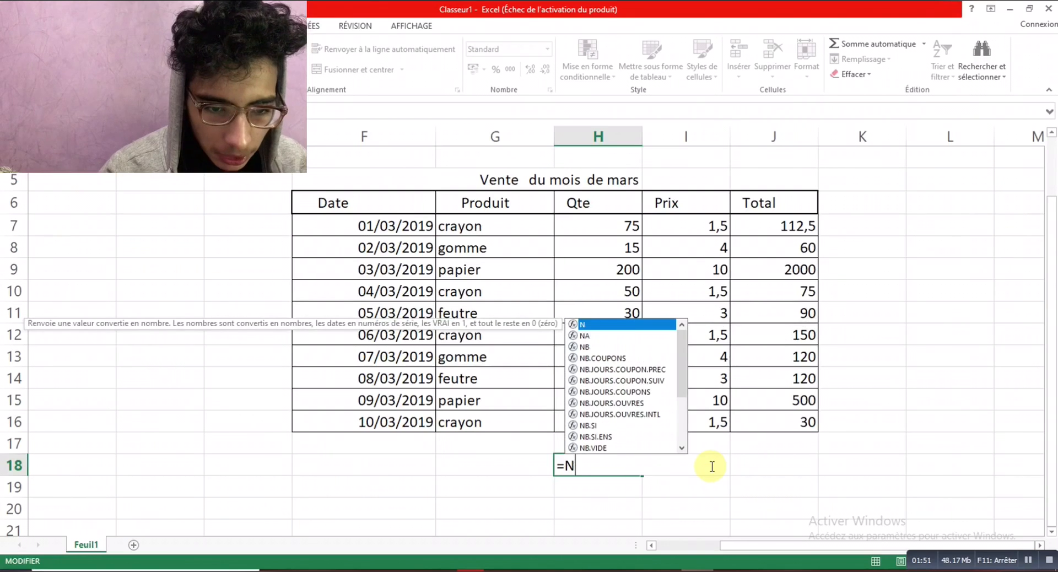
type("b")
key("BackSpace")
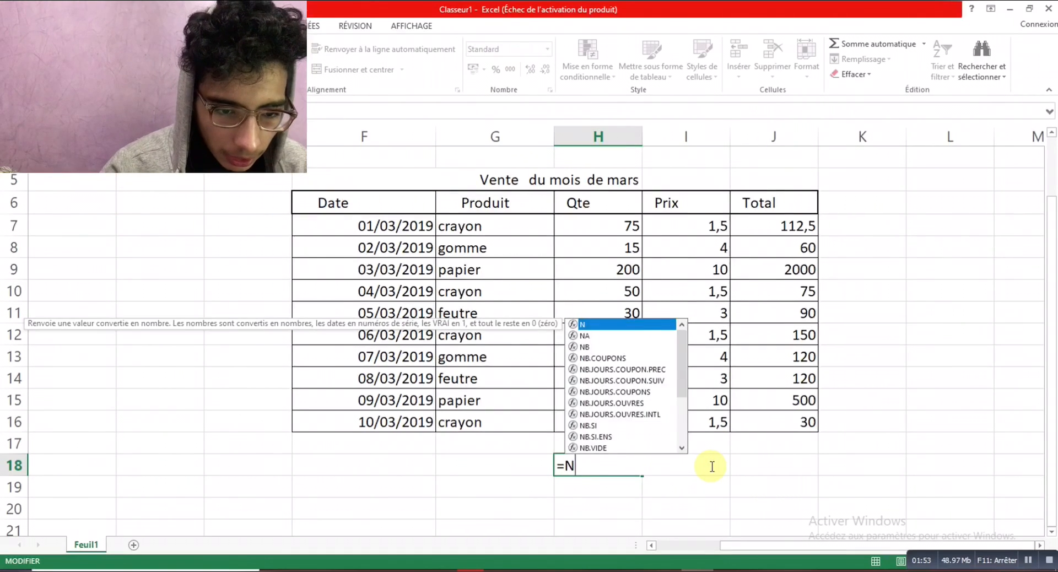
type("B.")
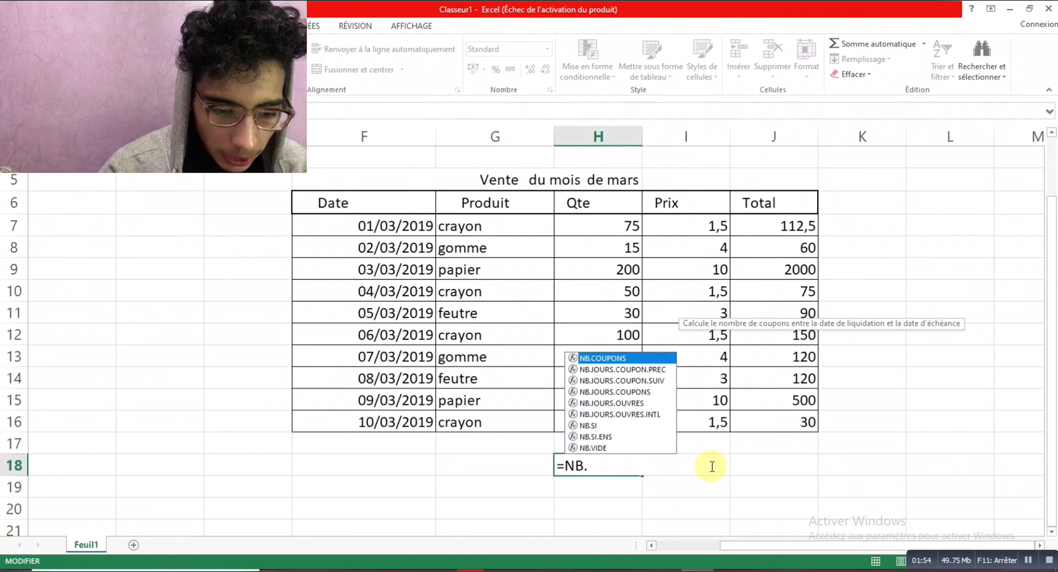
type("si")
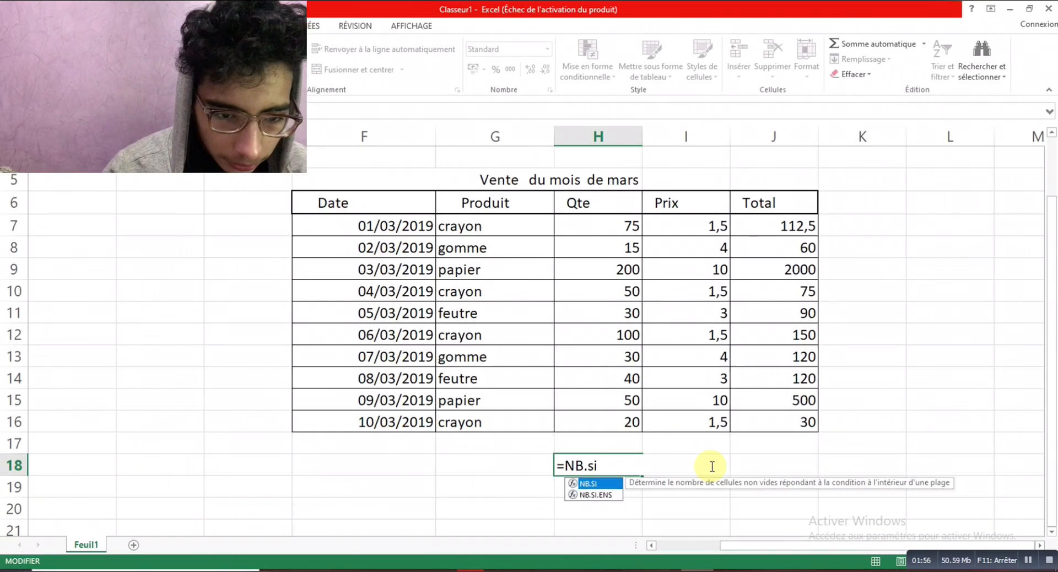
type("(")
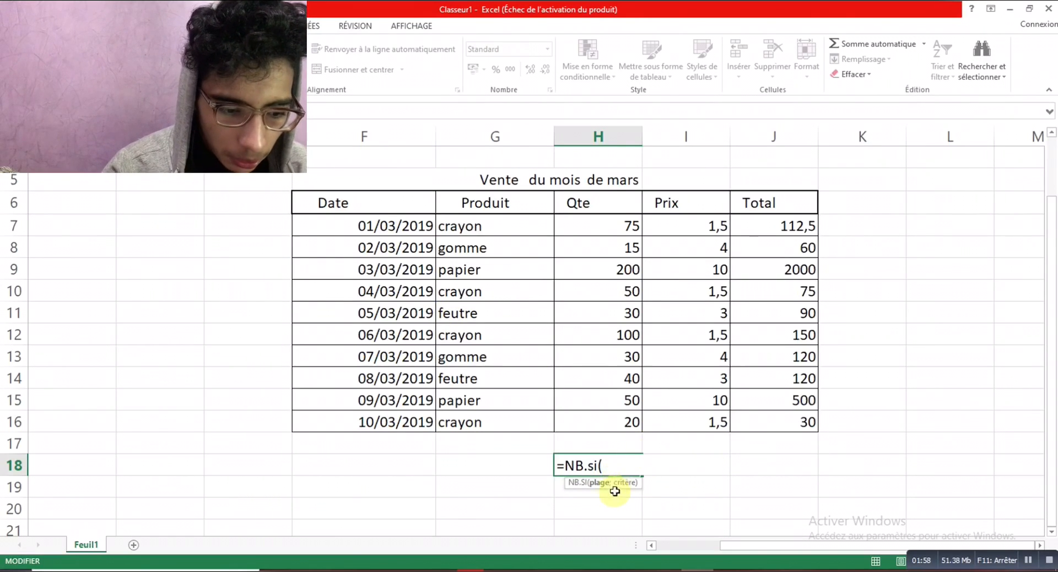
Step: Complete the NB.SI formula in H18 with the product range G7:G16 and G7 as the criterion to count crayon sales
left_click(539, 221)
left_click_drag(552, 236, 554, 428)
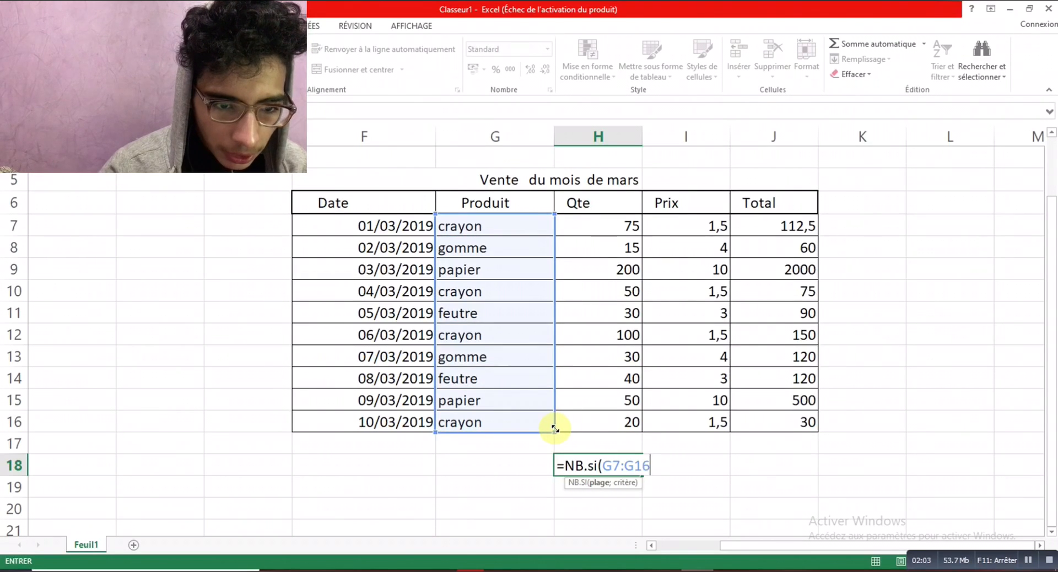
type(";")
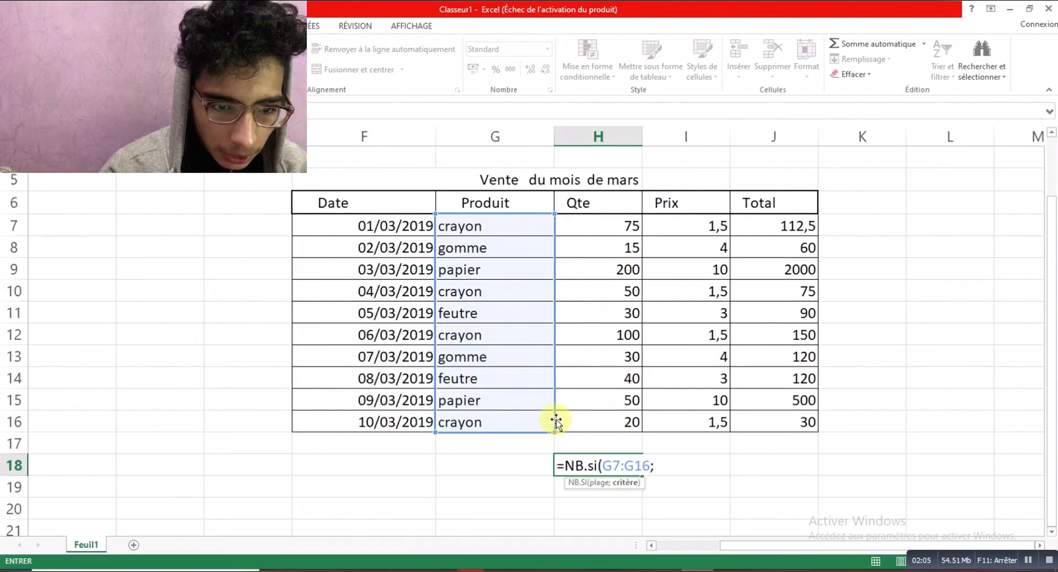
left_click(508, 225)
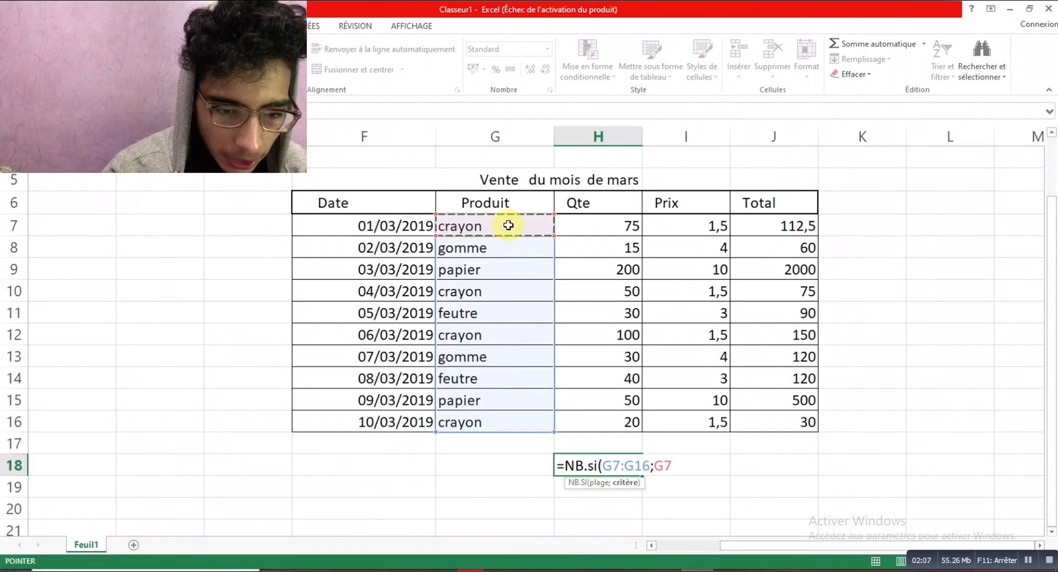
key("Return")
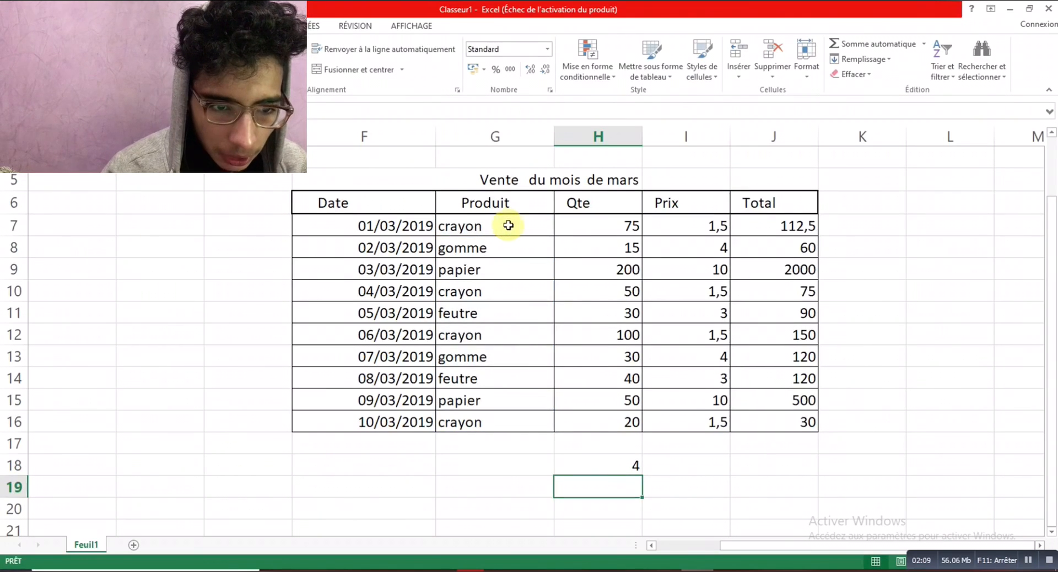
Step: Review the range and criterion used in the crayon counting formula in H18
left_click(612, 462)
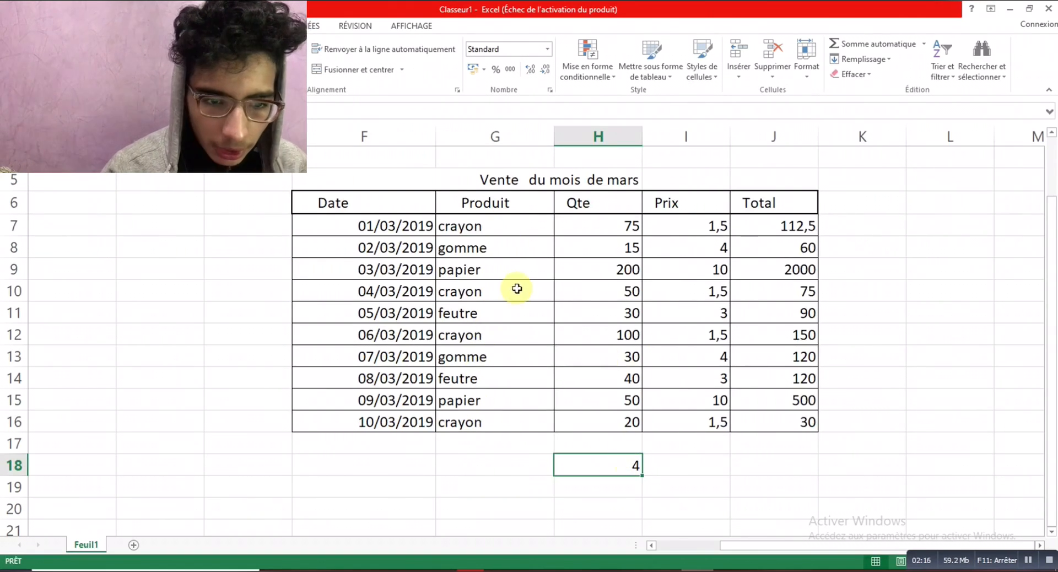
double_click(633, 465)
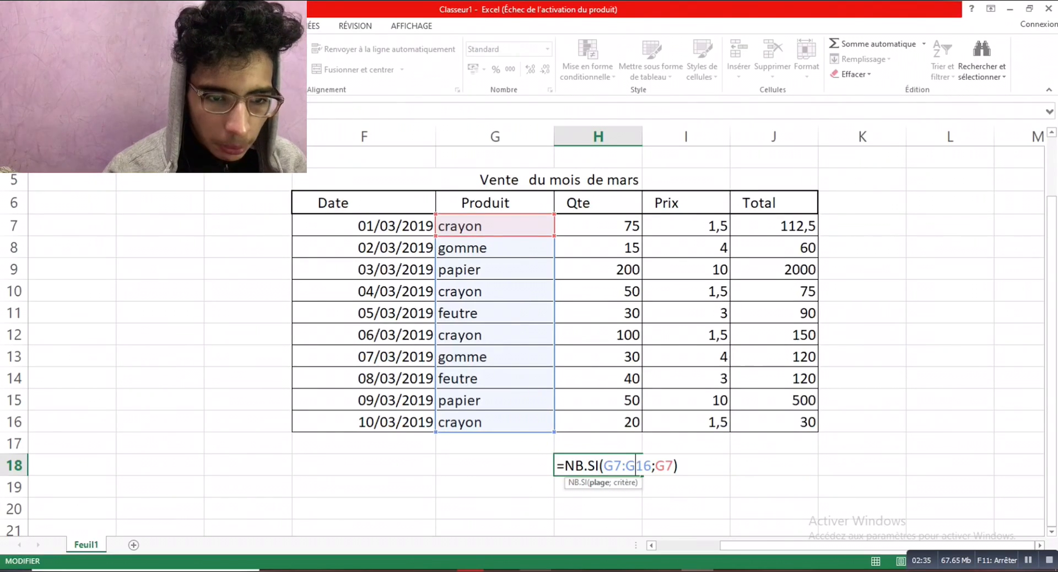
mouse_move(534, 571)
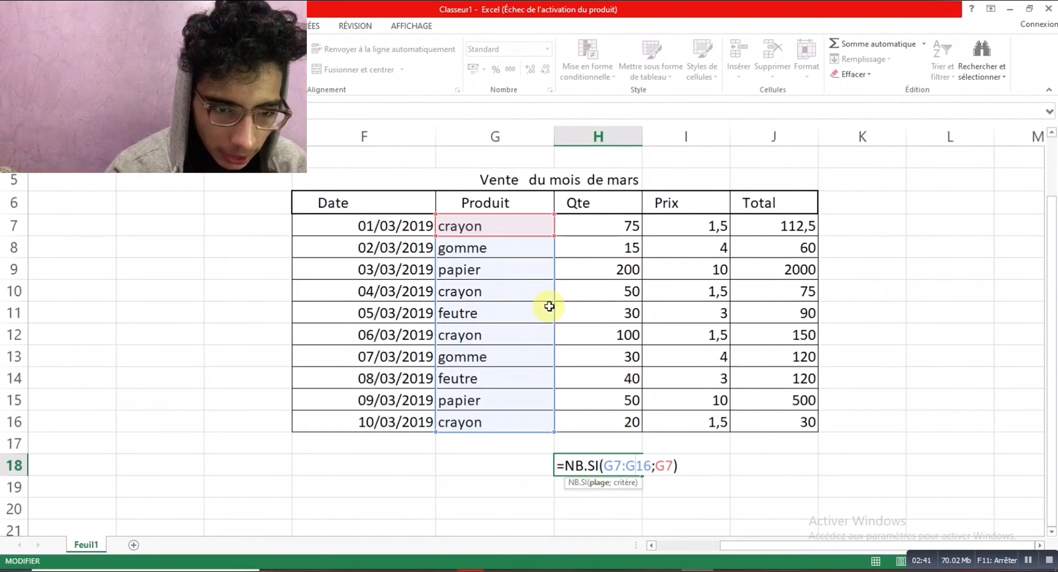
key("Return")
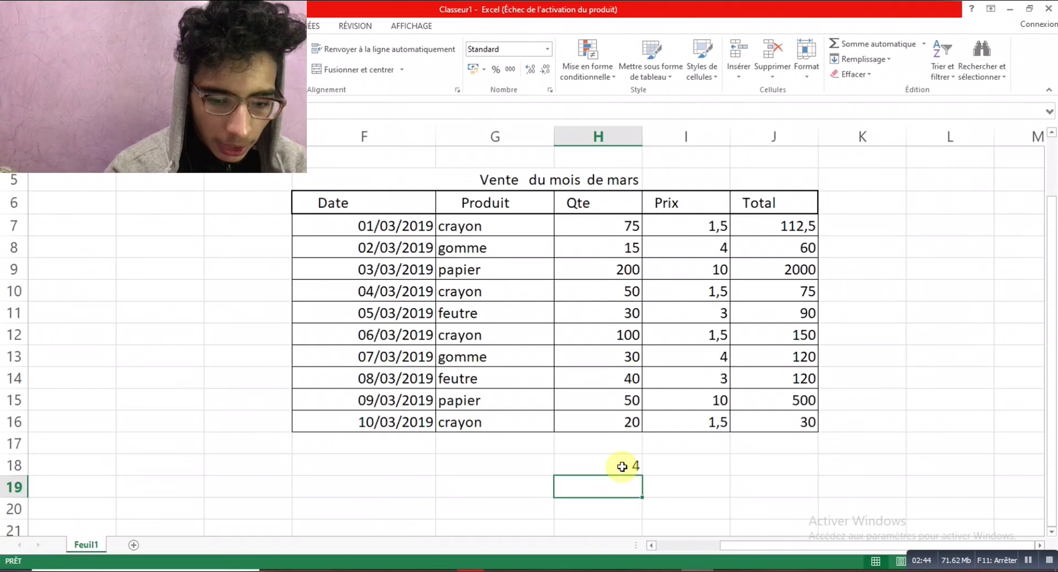
Step: Clear the counting formula from H18, leaving the cell empty
double_click(622, 467)
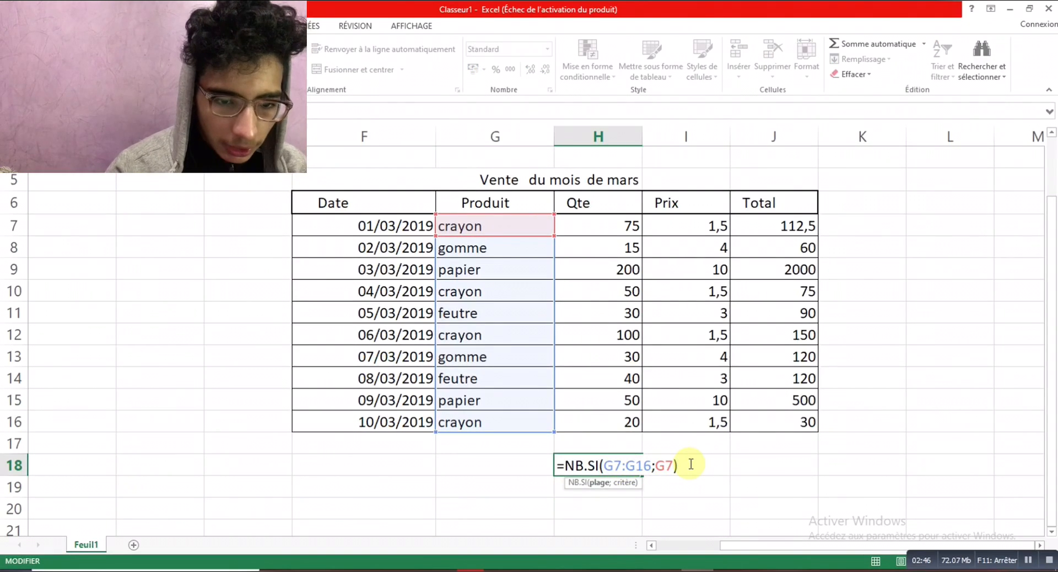
key("Delete")
key("Delete")
key("Delete")
key("Delete")
key("Delete")
key("Delete")
key("Delete")
key("Delete")
key("BackSpace")
key("BackSpace")
key("BackSpace")
key("BackSpace")
key("BackSpace")
key("BackSpace")
key("BackSpace")
key("BackSpace")
key("BackSpace")
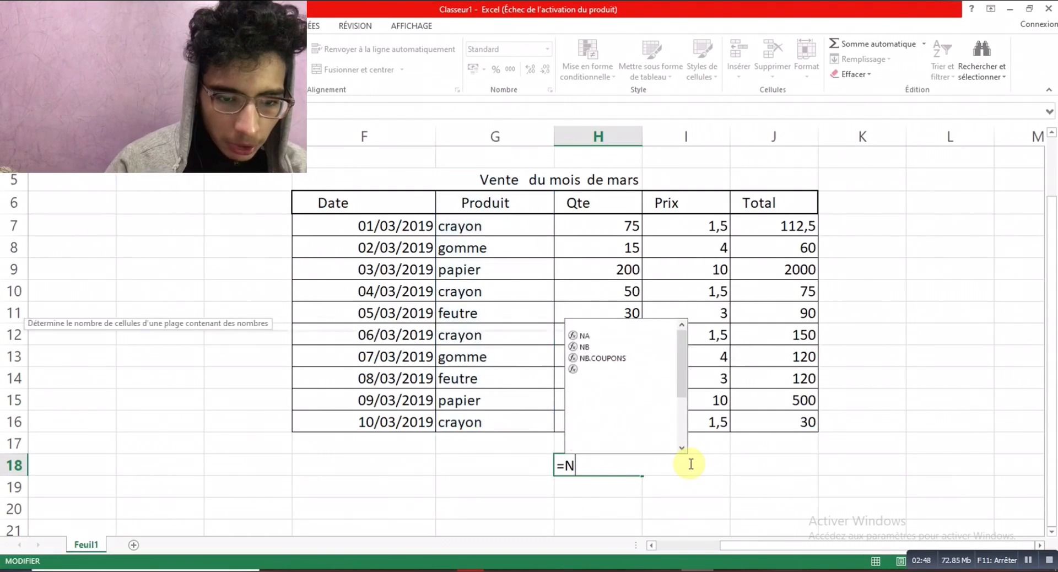
left_click(516, 478)
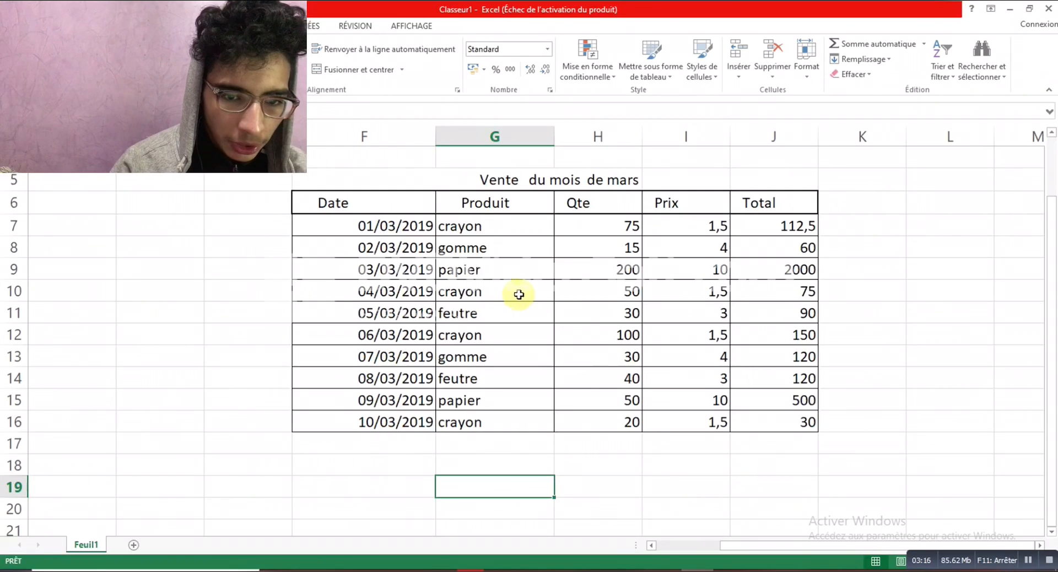
Step: Begin a SOMME.SI formula in G19 below the Produit column
double_click(478, 492)
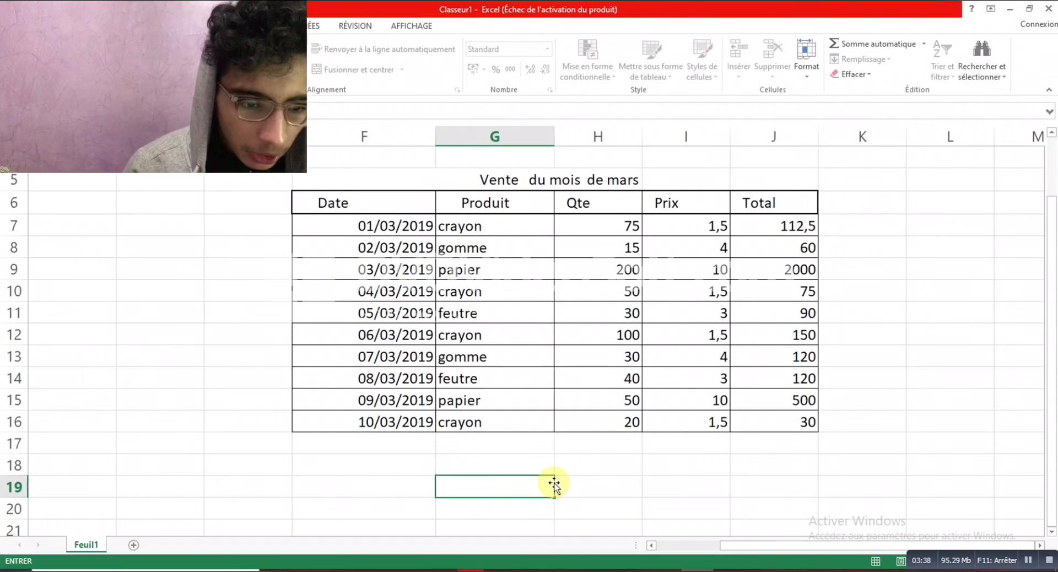
type("=so")
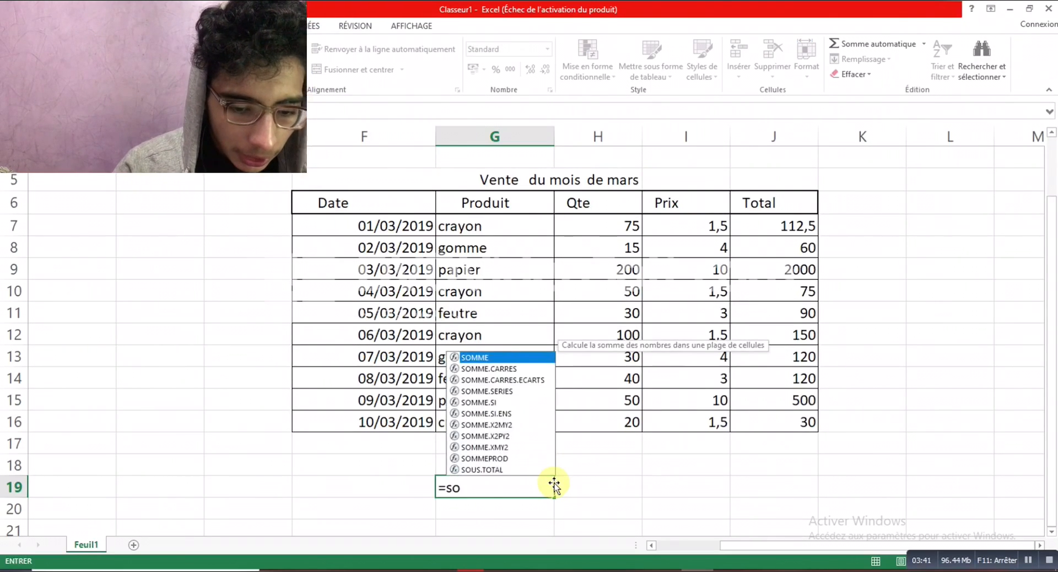
type("mme(")
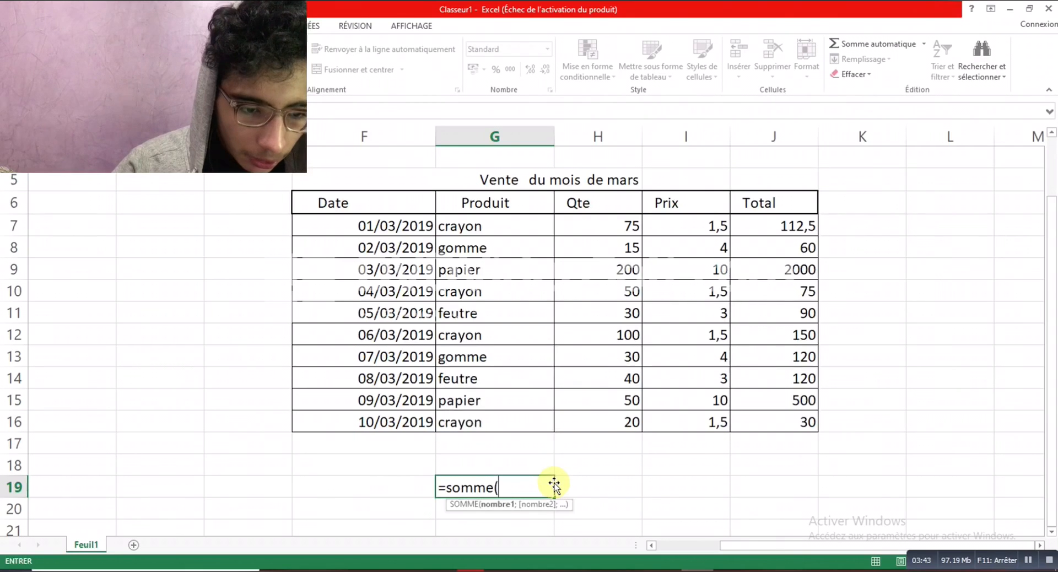
key("Left")
key("BackSpace")
key("BackSpace")
type(".si")
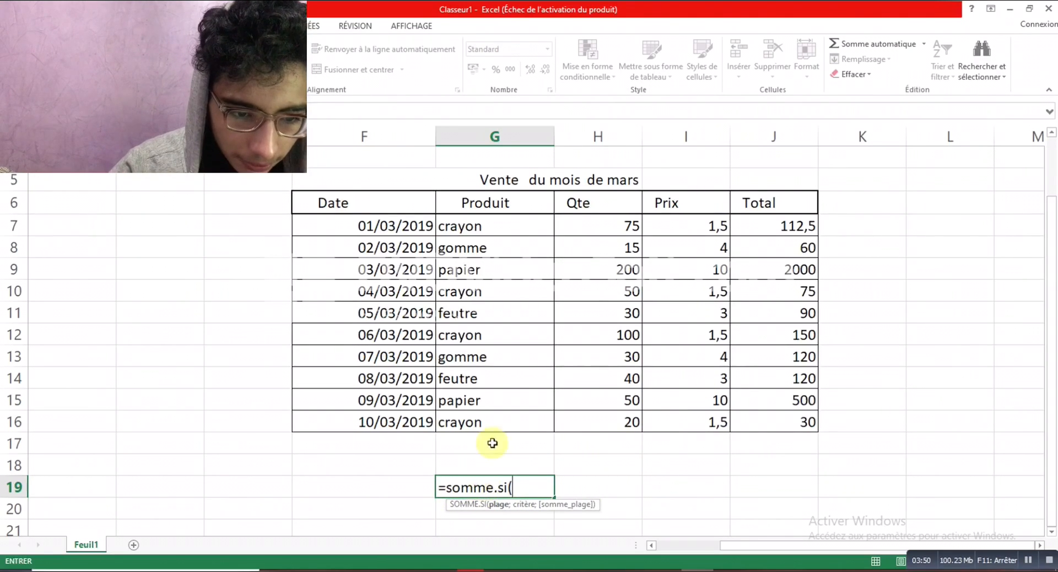
Step: Complete the SOMME.SI formula in G19 with range G7:G16, criterion G7 and sum range J7:J16 to total the crayon sales
left_click(520, 233)
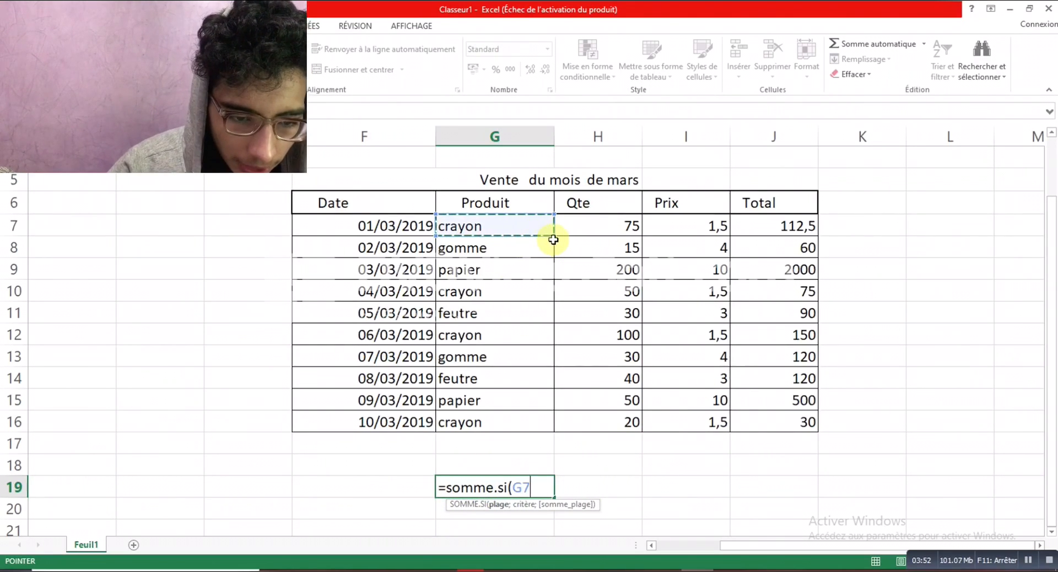
left_click_drag(554, 237, 544, 431)
type(";")
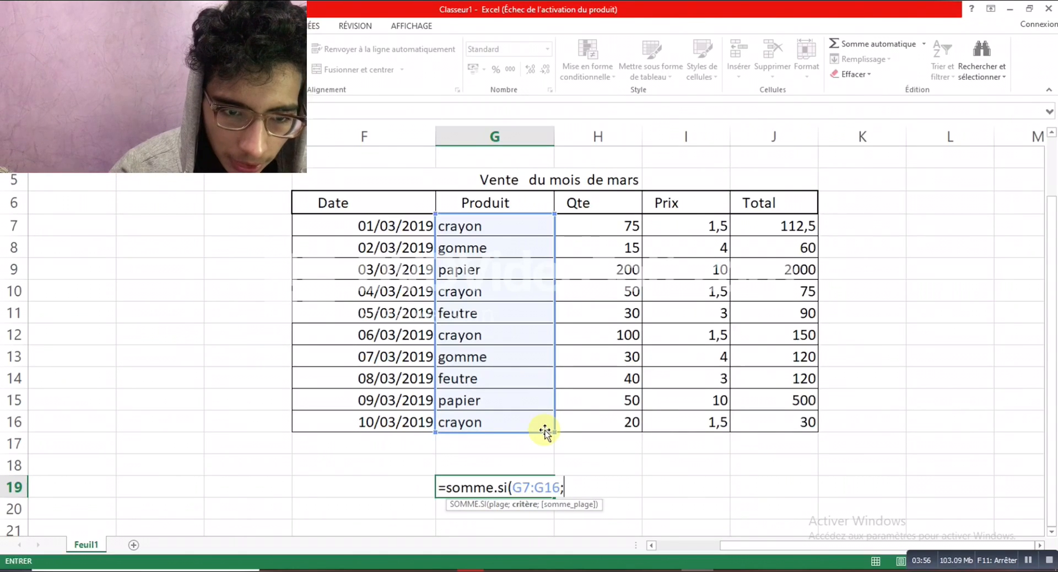
left_click(528, 226)
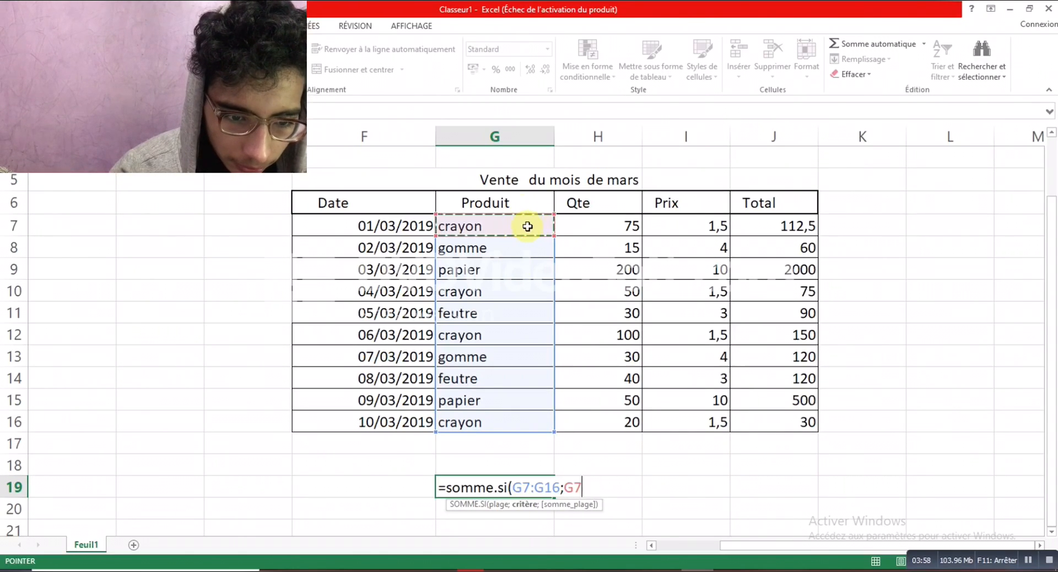
type(";")
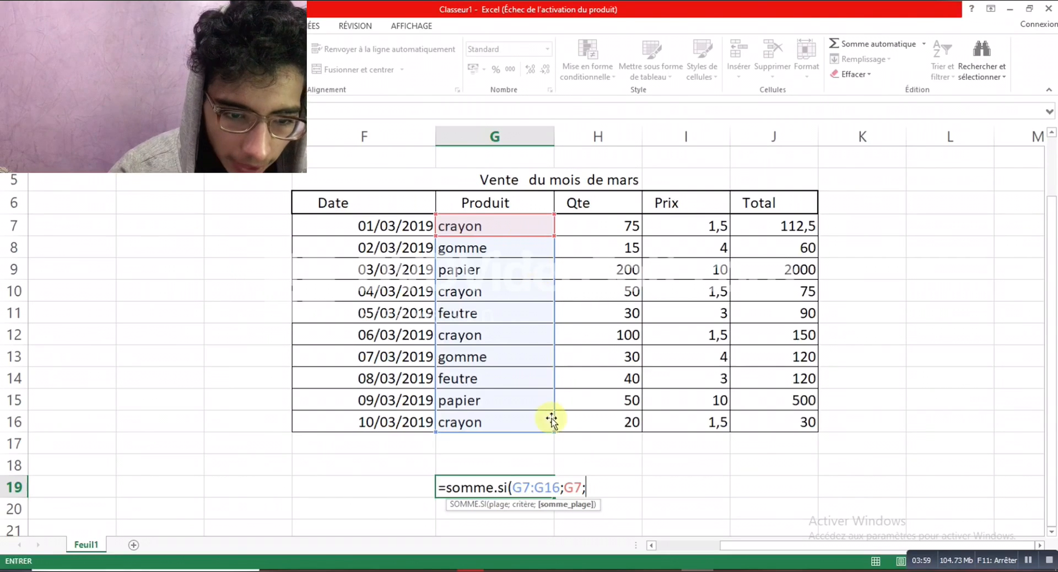
left_click(808, 223)
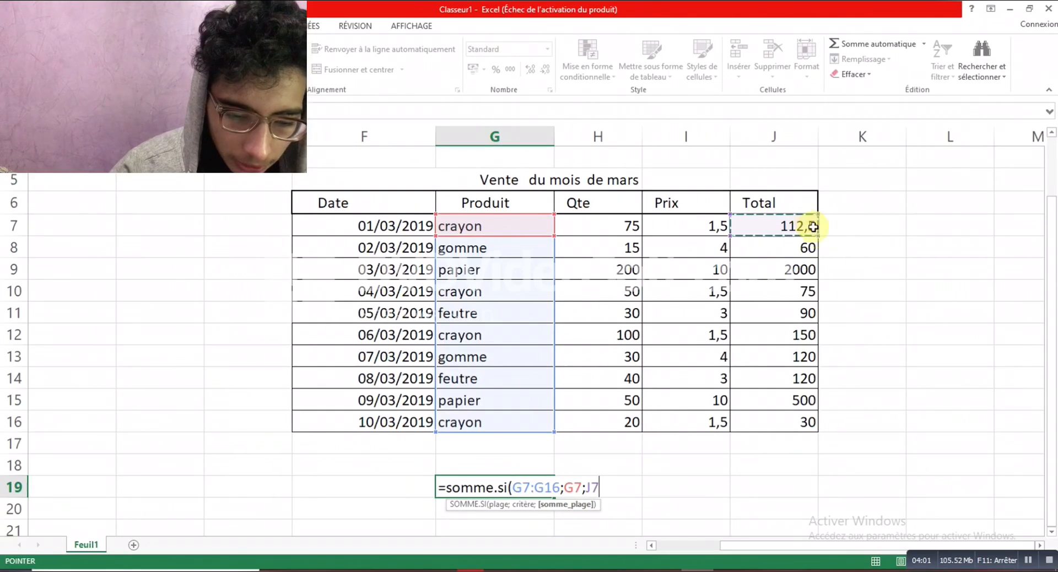
left_click_drag(817, 236, 813, 427)
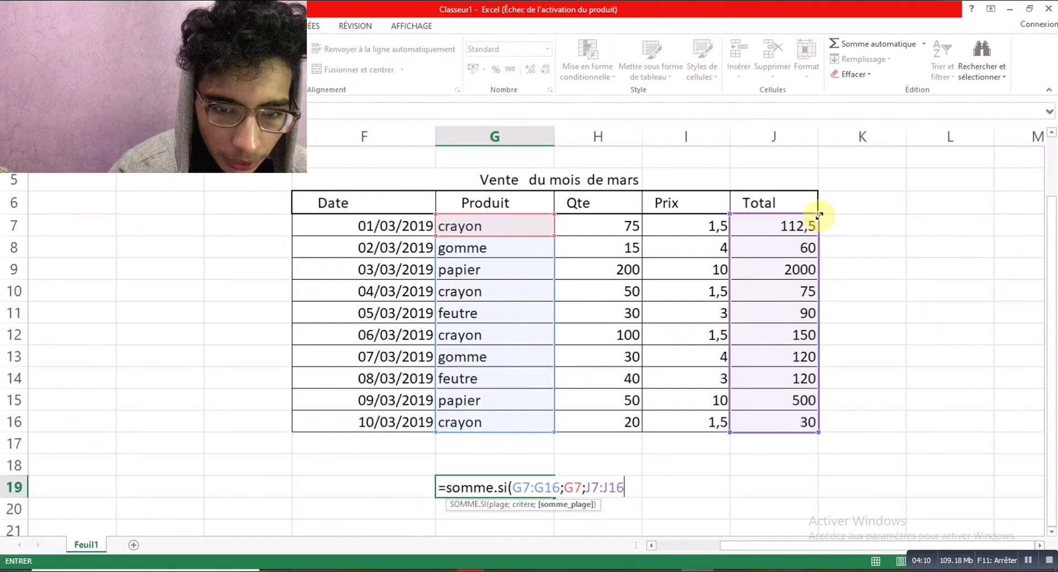
key("Return")
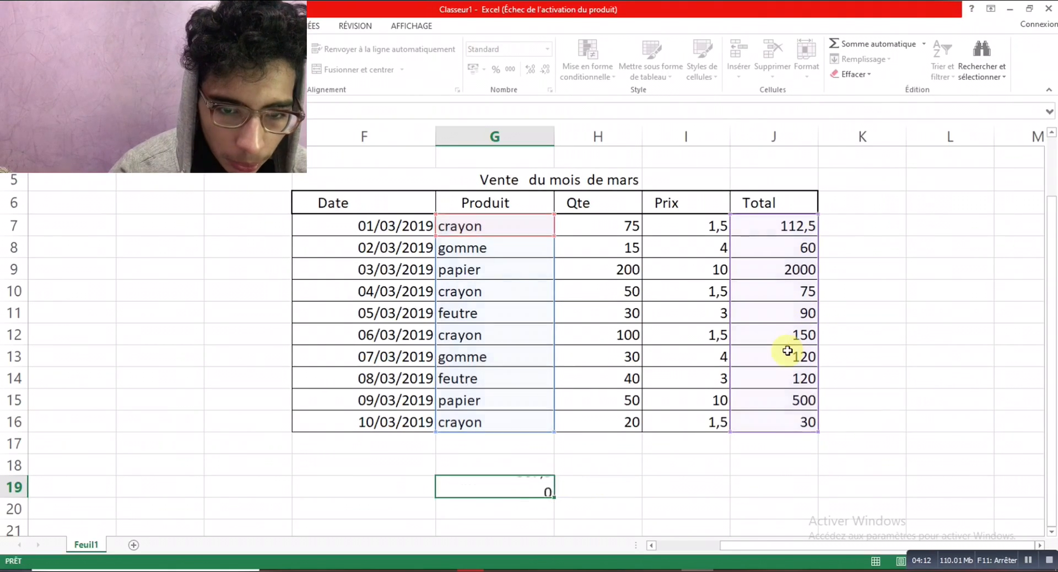
Step: Change the criterion of the SOMME.SI formula in G19 to G9 to total the papier sales
left_click(513, 490)
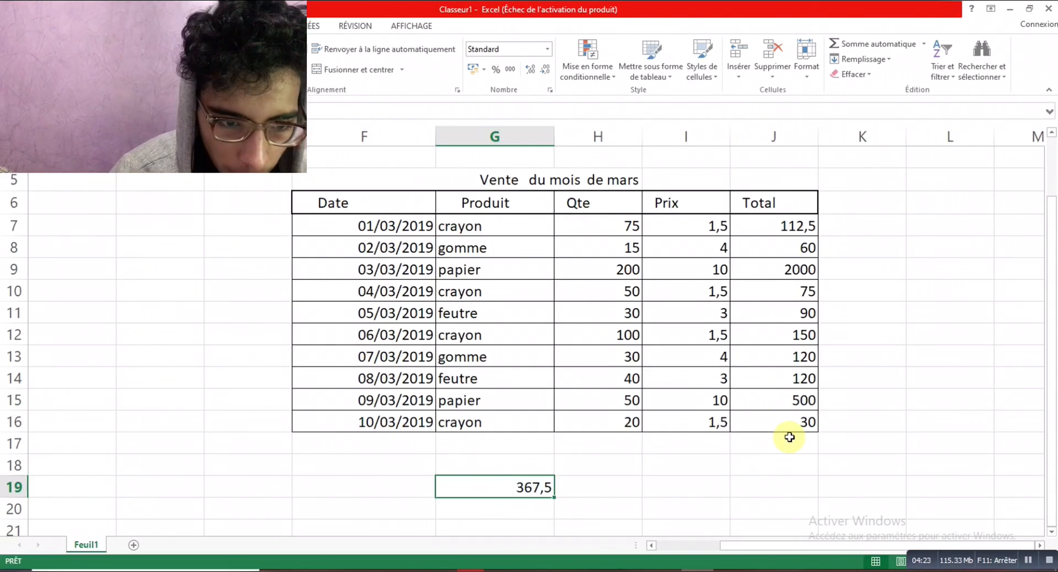
double_click(508, 490)
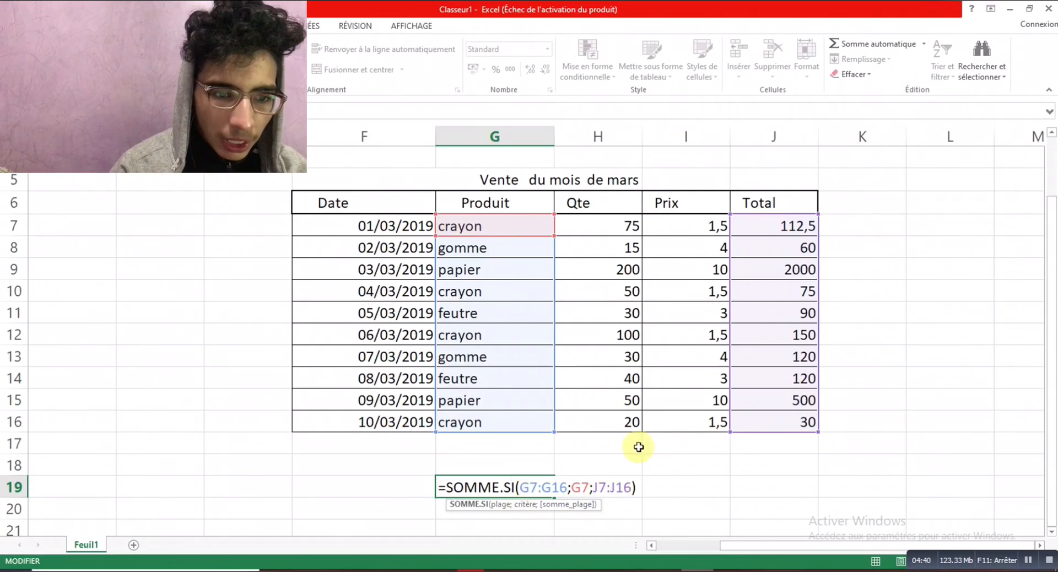
left_click(565, 490)
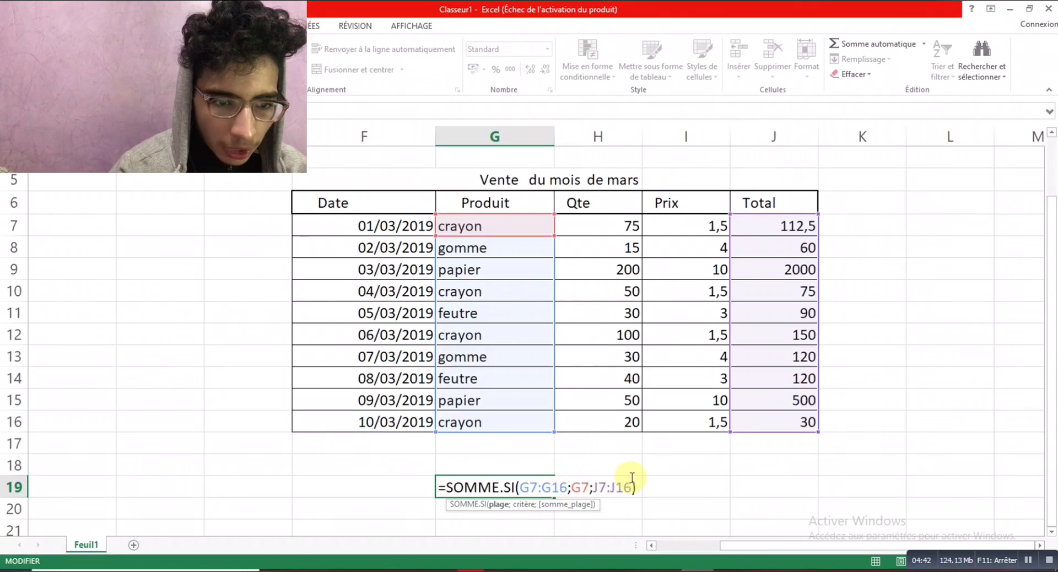
left_click(588, 487)
key("BackSpace")
key("BackSpace")
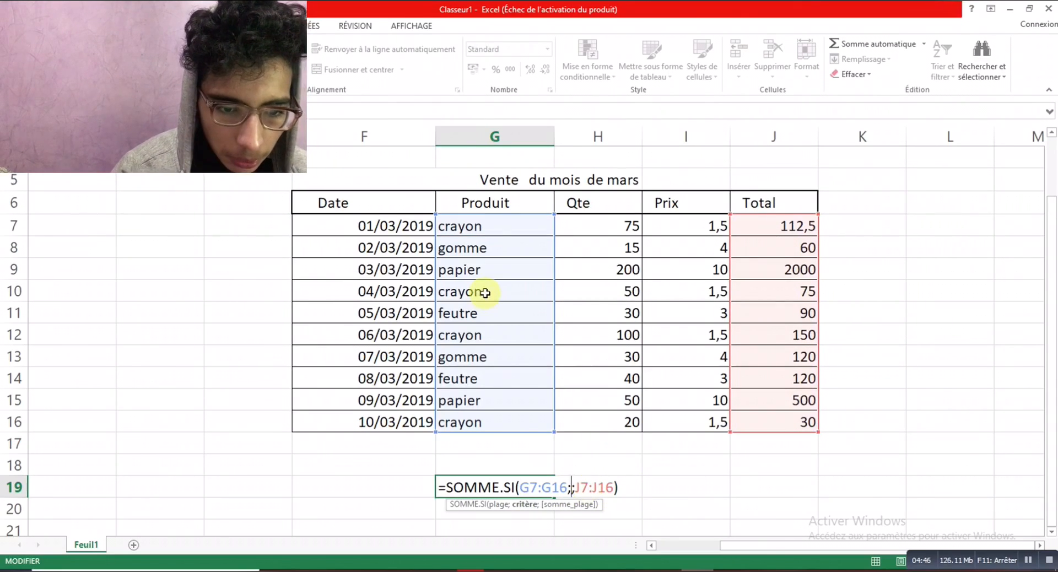
left_click(489, 270)
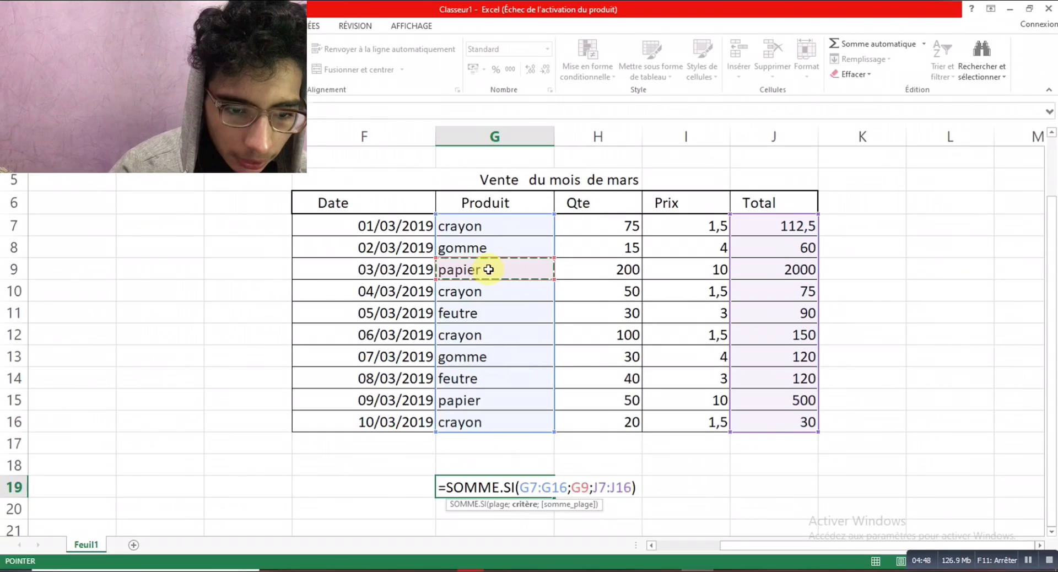
key("Return")
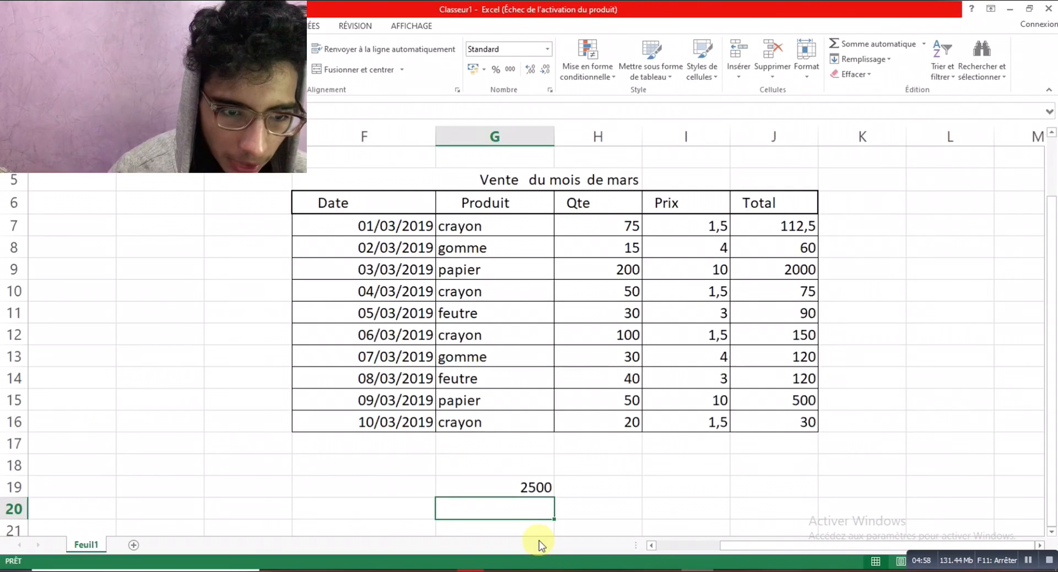
left_click(516, 491)
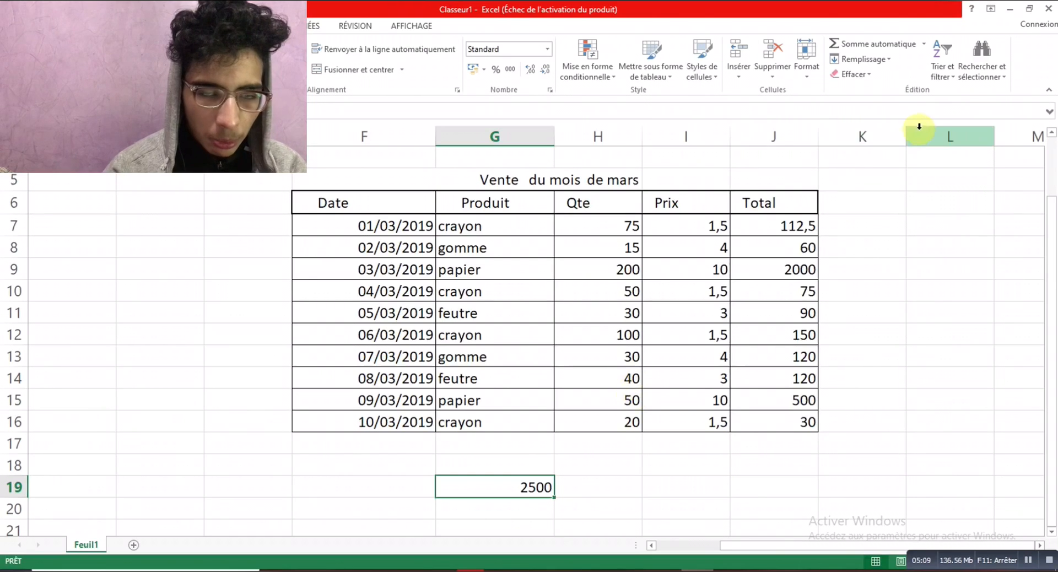
left_click(802, 242)
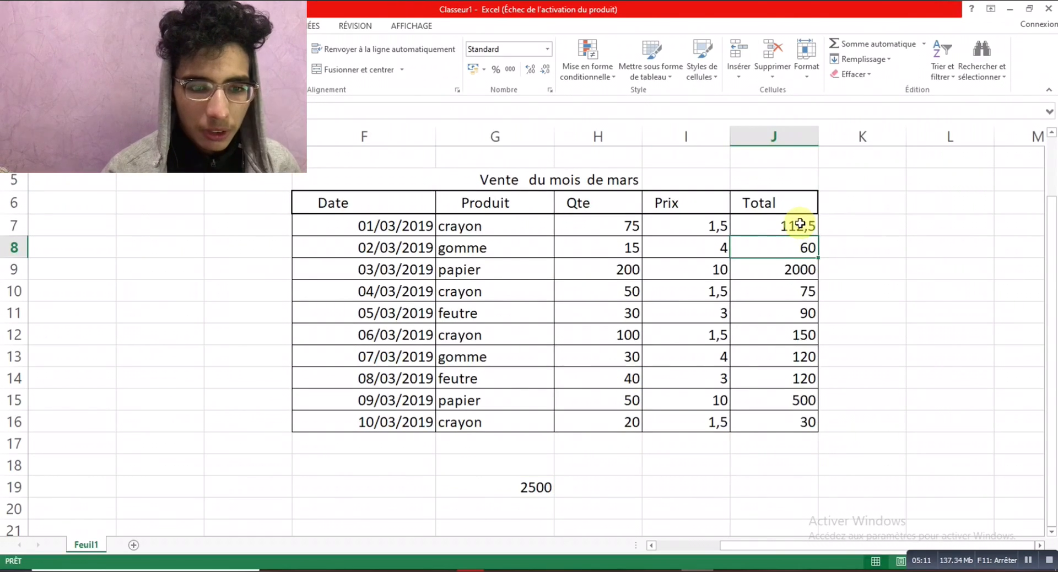